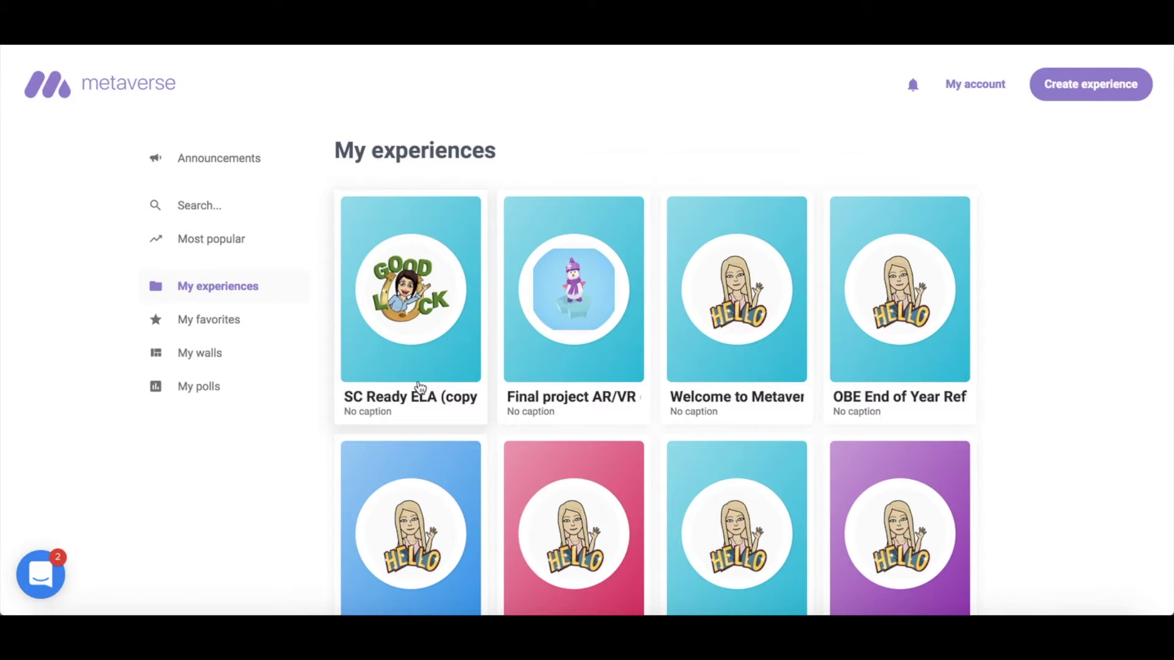
# - From the most popular experiences, search for 'review' and open the Review Time result
pyautogui.scroll(-5, 419, 387)
pyautogui.scroll(5, 420, 387)
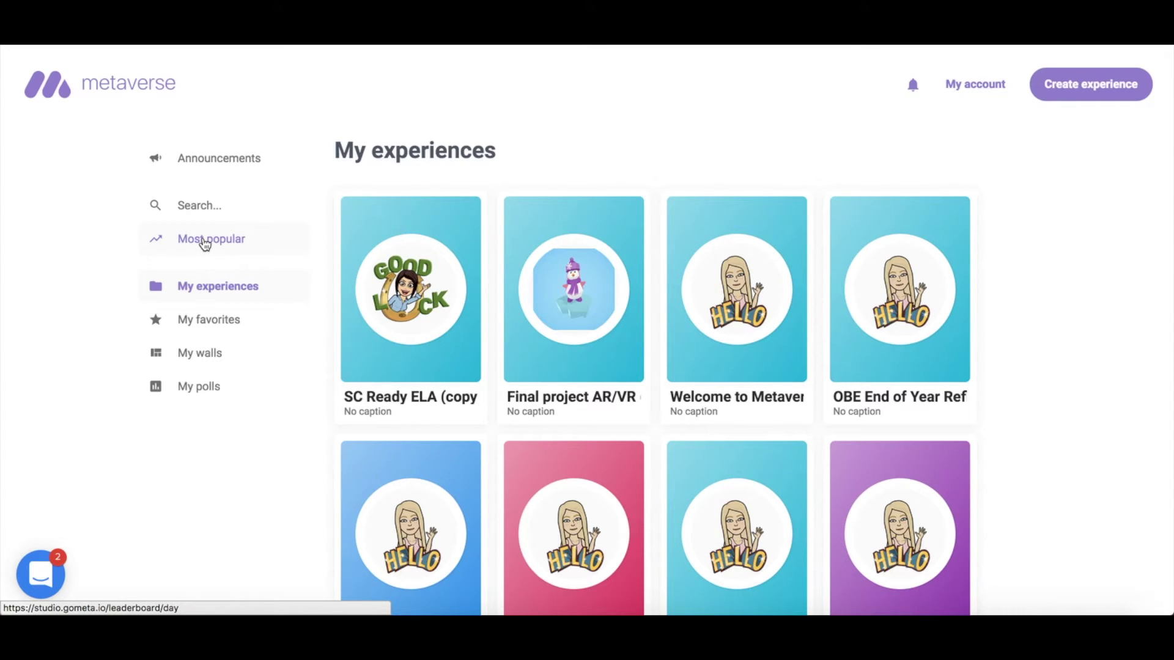
pyautogui.click(221, 247)
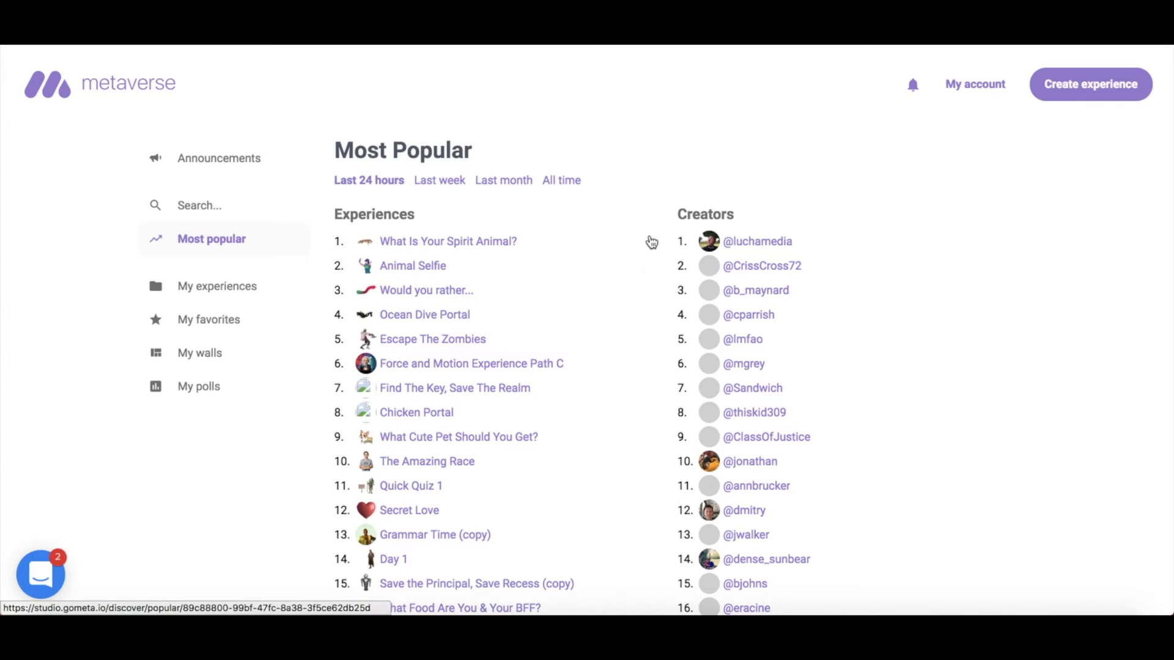
pyautogui.click(194, 208)
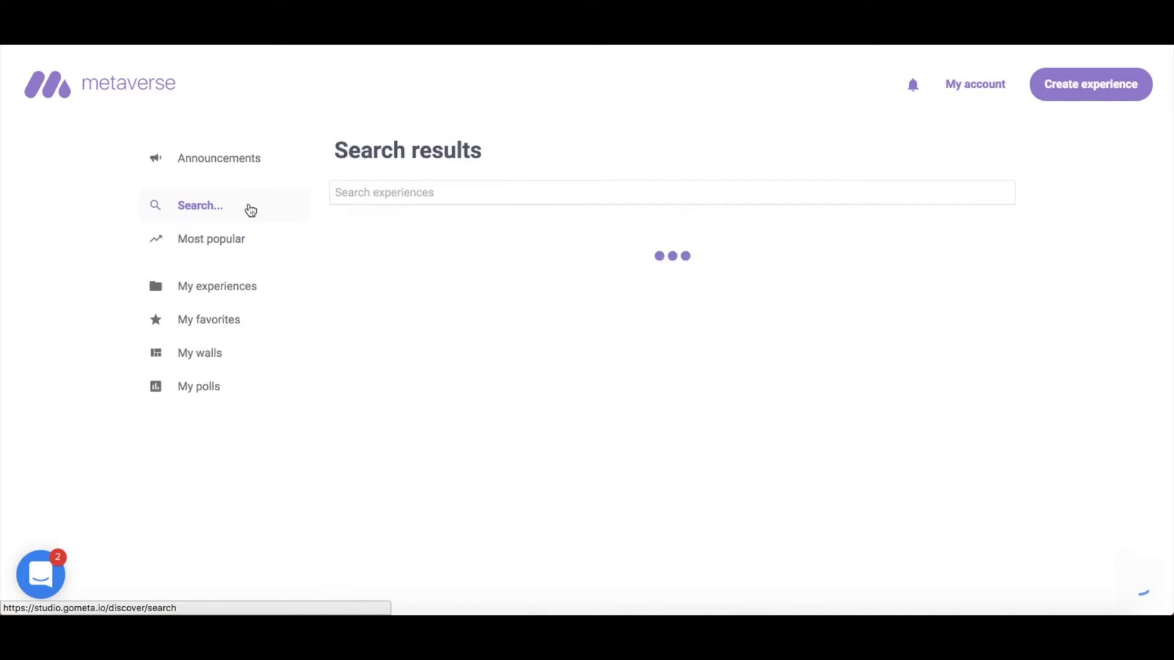
pyautogui.click(398, 194)
pyautogui.write('review')
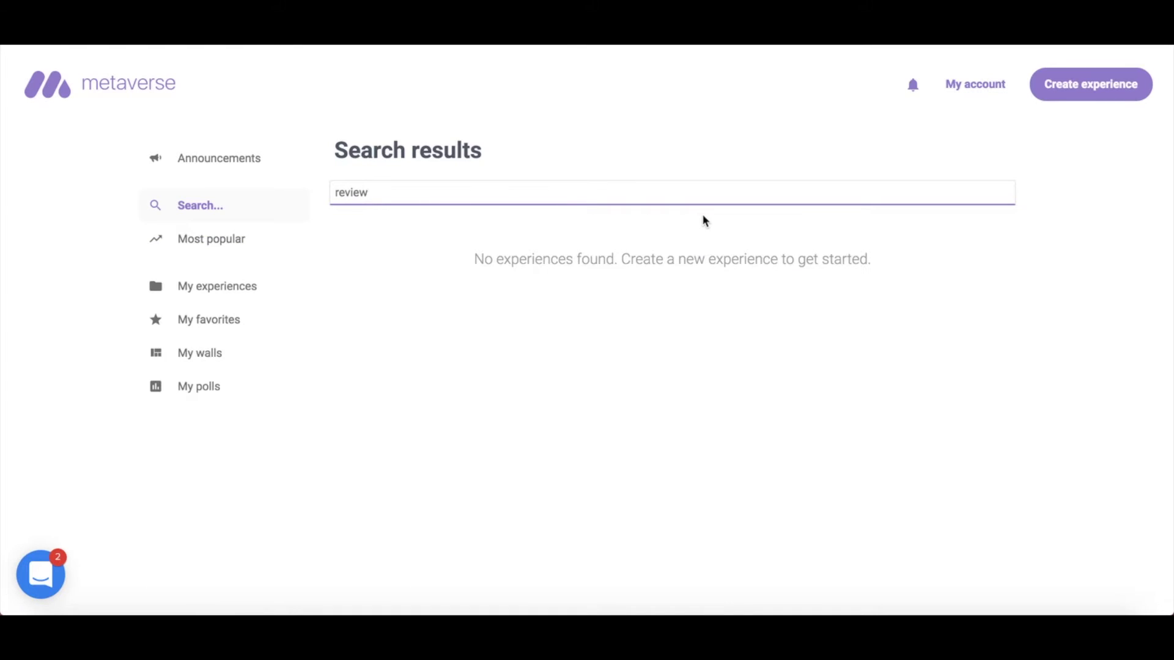
pyautogui.press('Return')
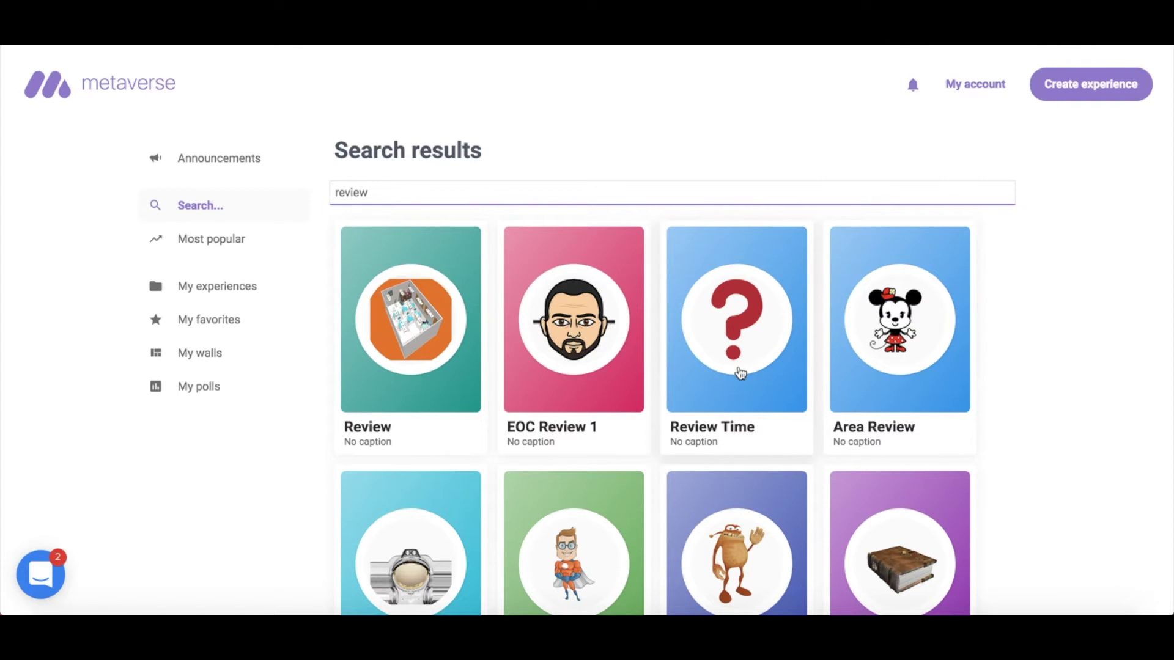
pyautogui.scroll(-2, 741, 412)
pyautogui.scroll(2, 743, 411)
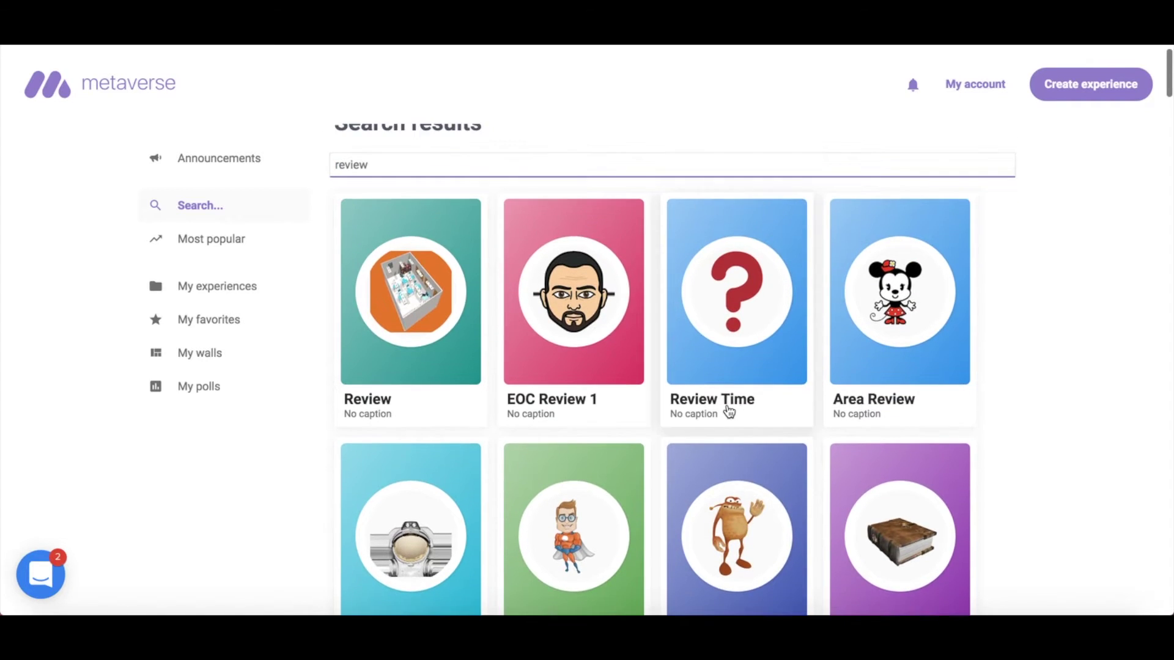
pyautogui.click(723, 411)
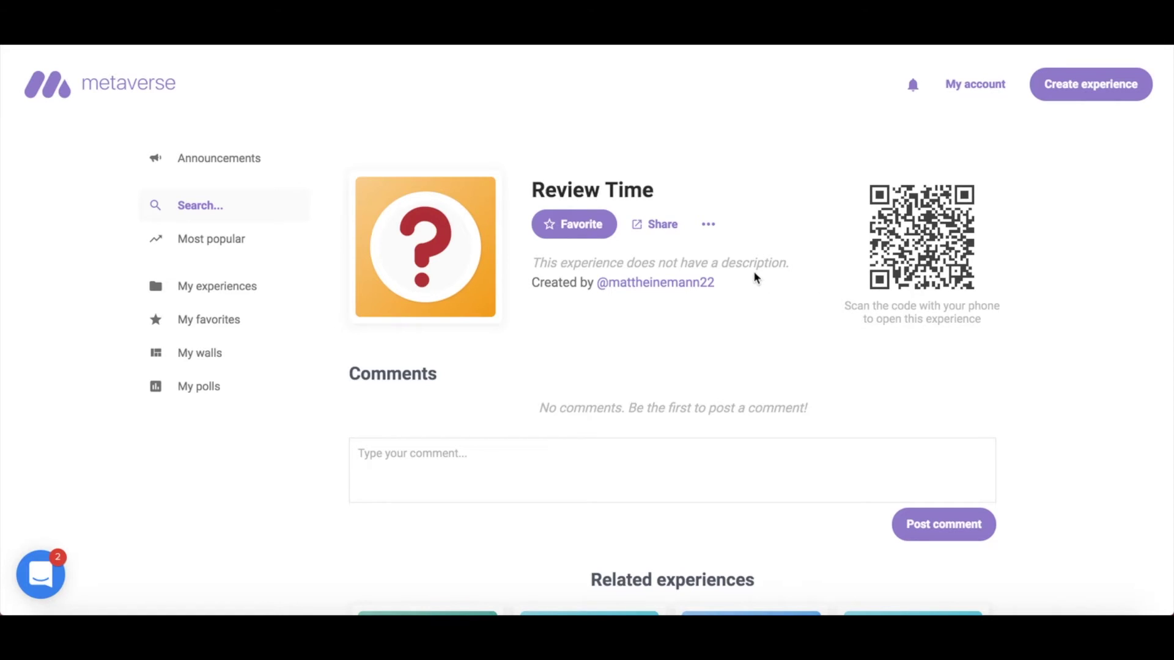
# - Clone the Review Time experience into your own copy
pyautogui.click(708, 225)
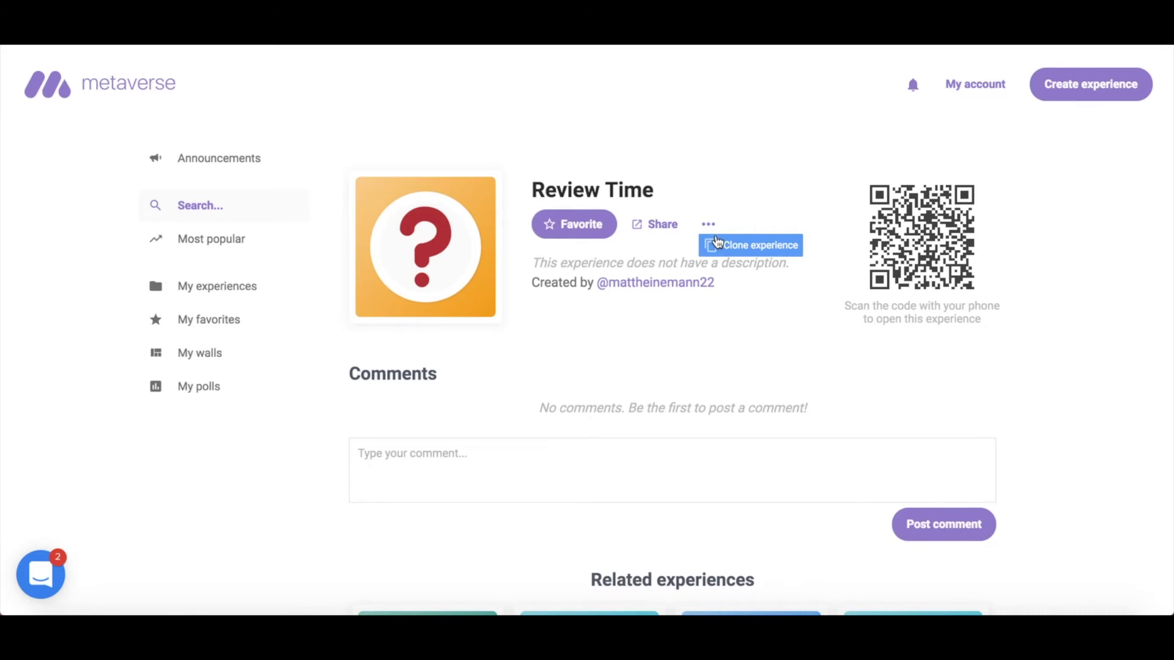
pyautogui.click(762, 251)
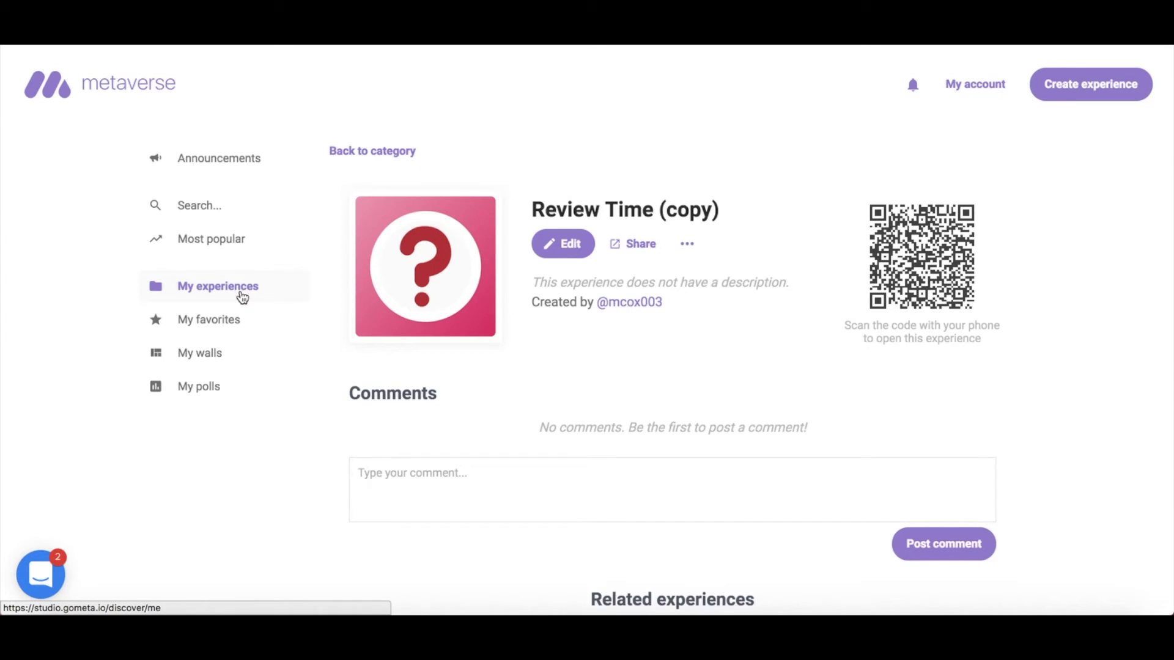
# - Open Review Time (copy) in the editor, browse its storyboard and Scene 1, then go back
pyautogui.scroll(-1, 574, 308)
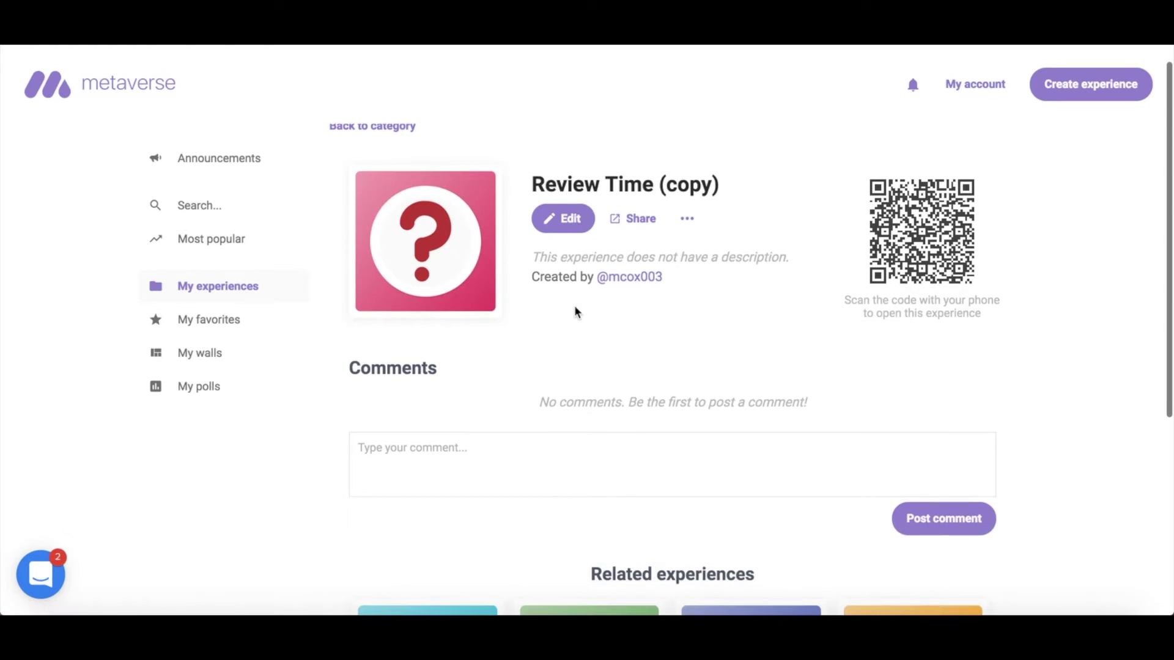
pyautogui.click(560, 220)
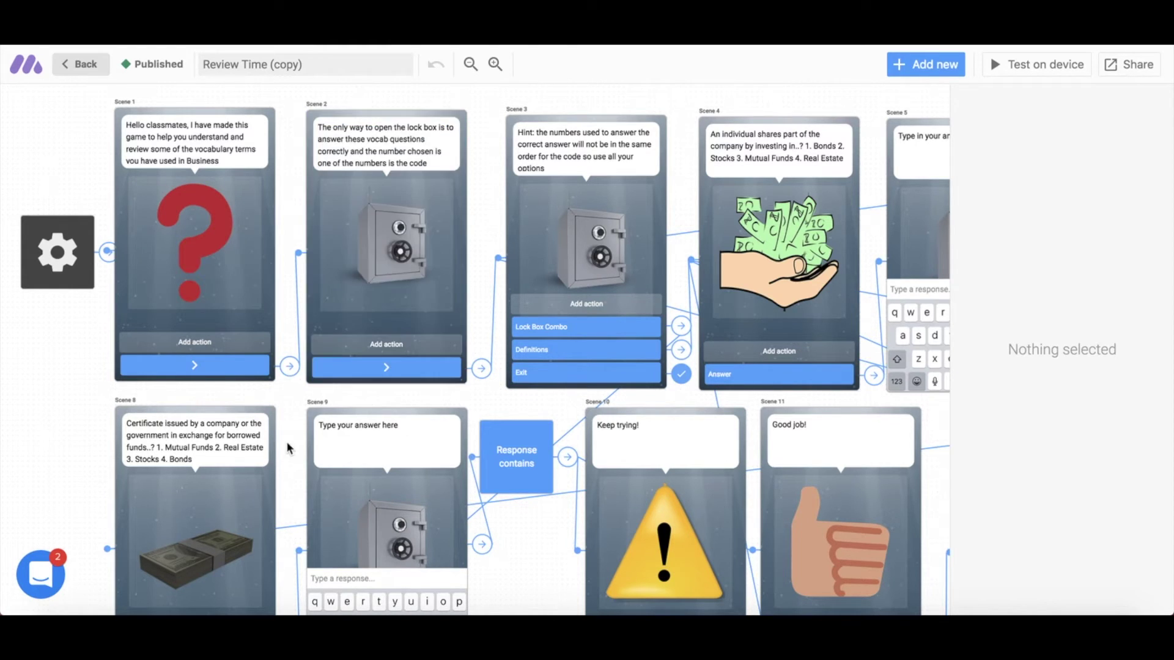
pyautogui.scroll(-5, 287, 448)
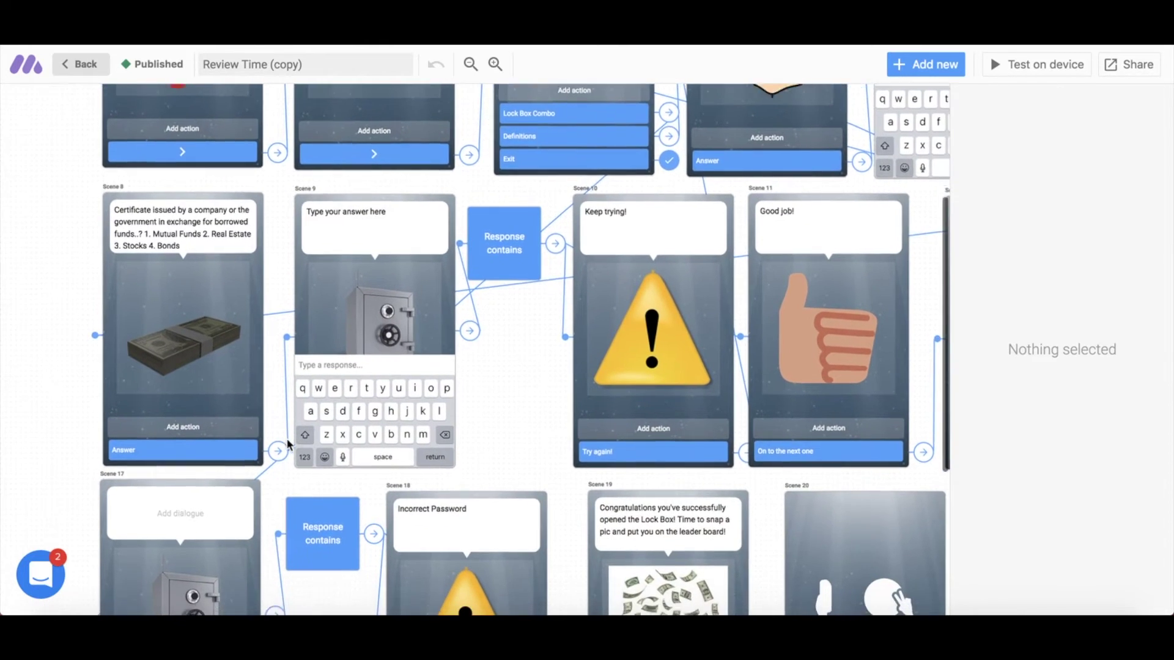
pyautogui.scroll(-4, 288, 444)
pyautogui.hscroll(4, 287, 444)
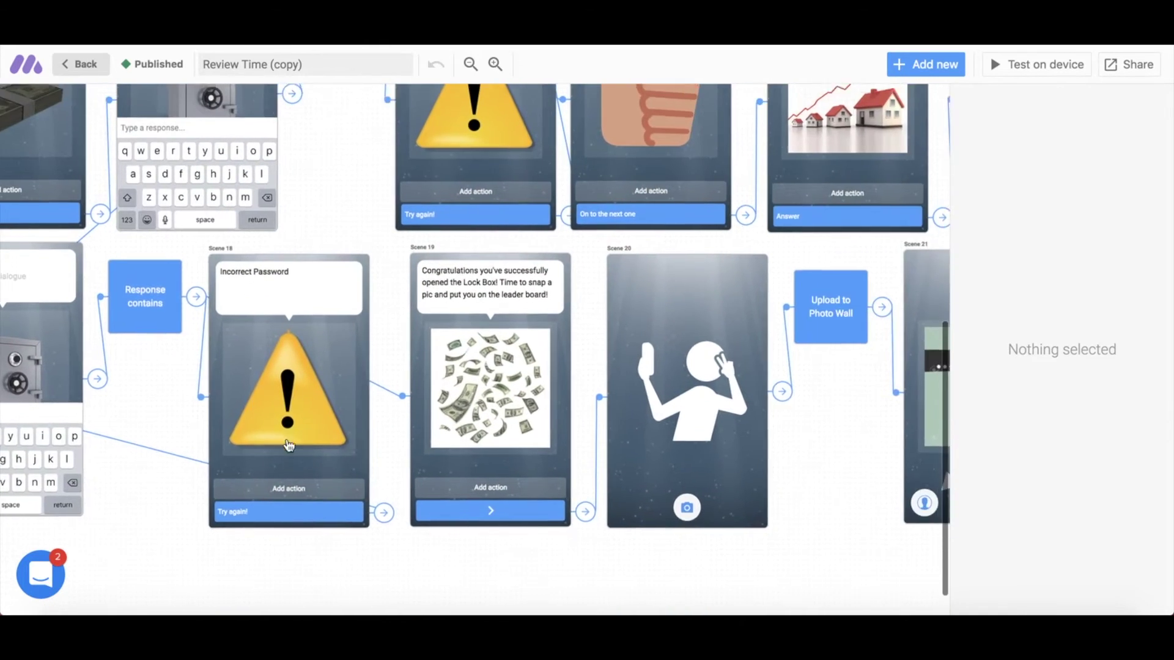
pyautogui.scroll(6, 289, 445)
pyautogui.hscroll(2, 289, 444)
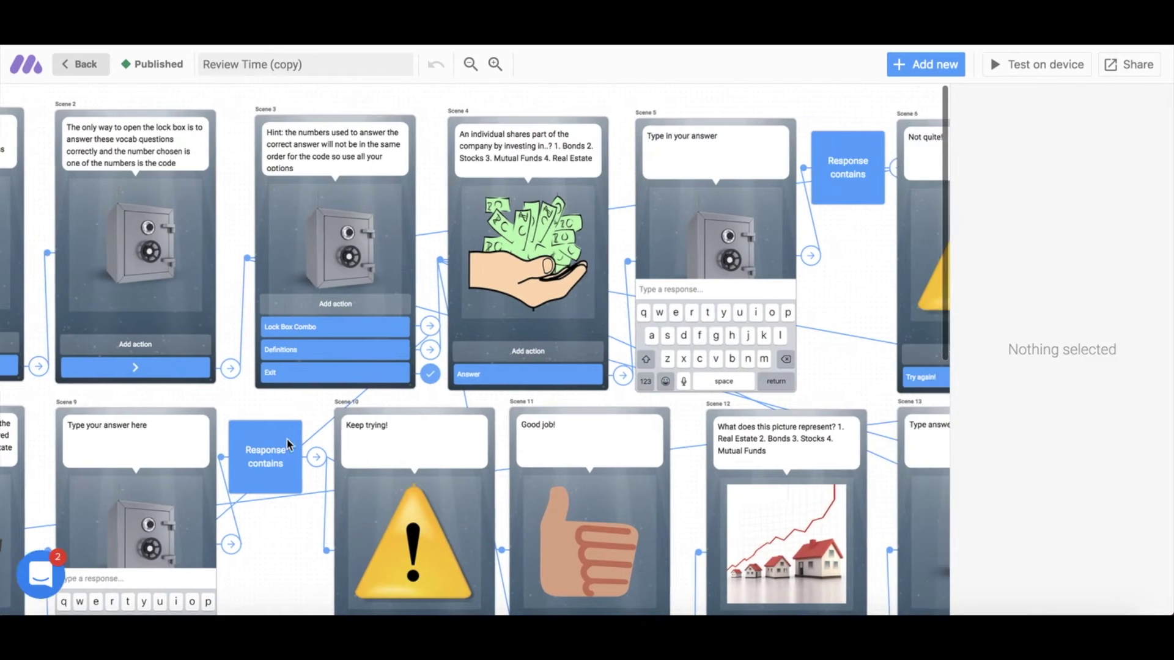
pyautogui.hscroll(4, 287, 445)
pyautogui.hscroll(-8, 287, 444)
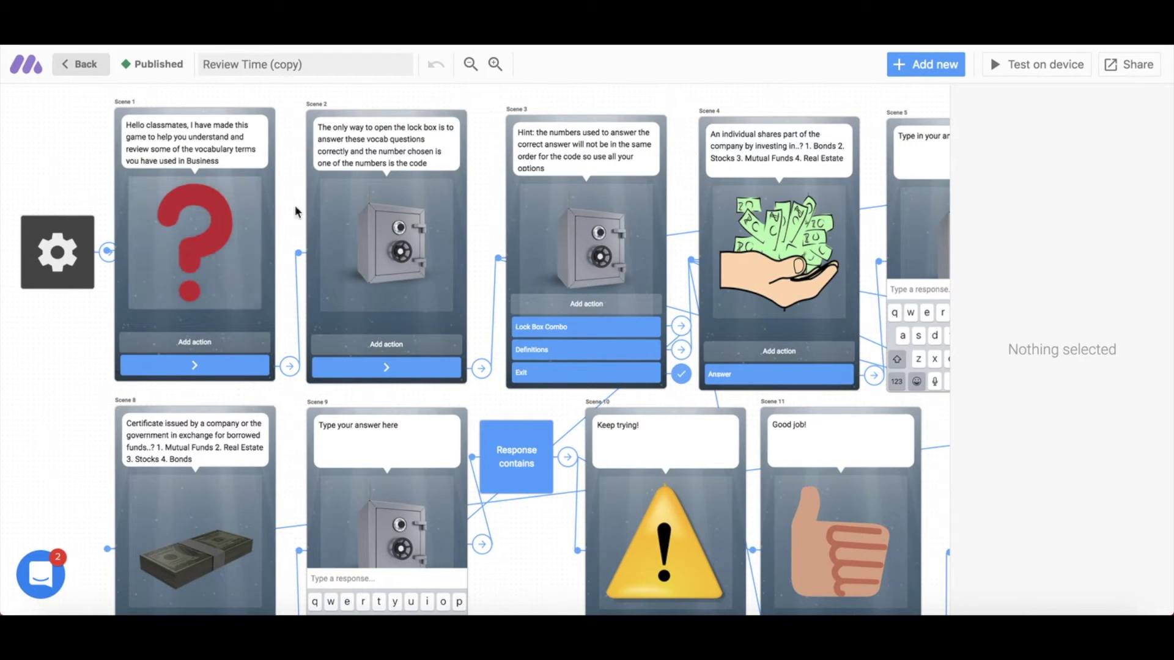
pyautogui.click(200, 148)
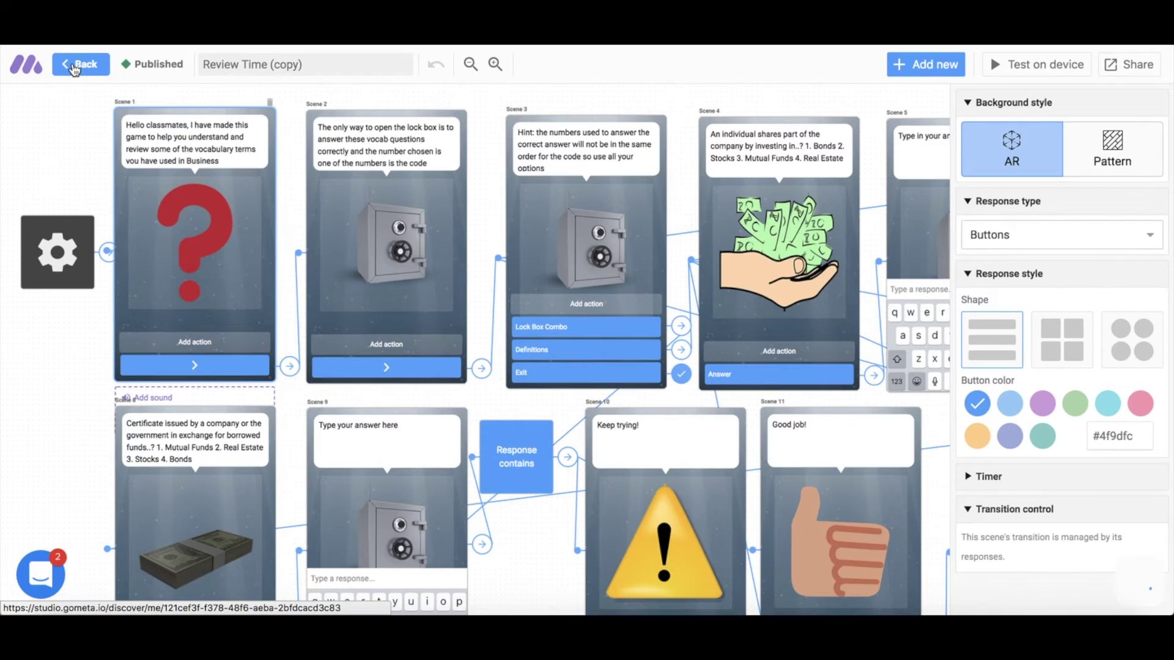
pyautogui.click(74, 68)
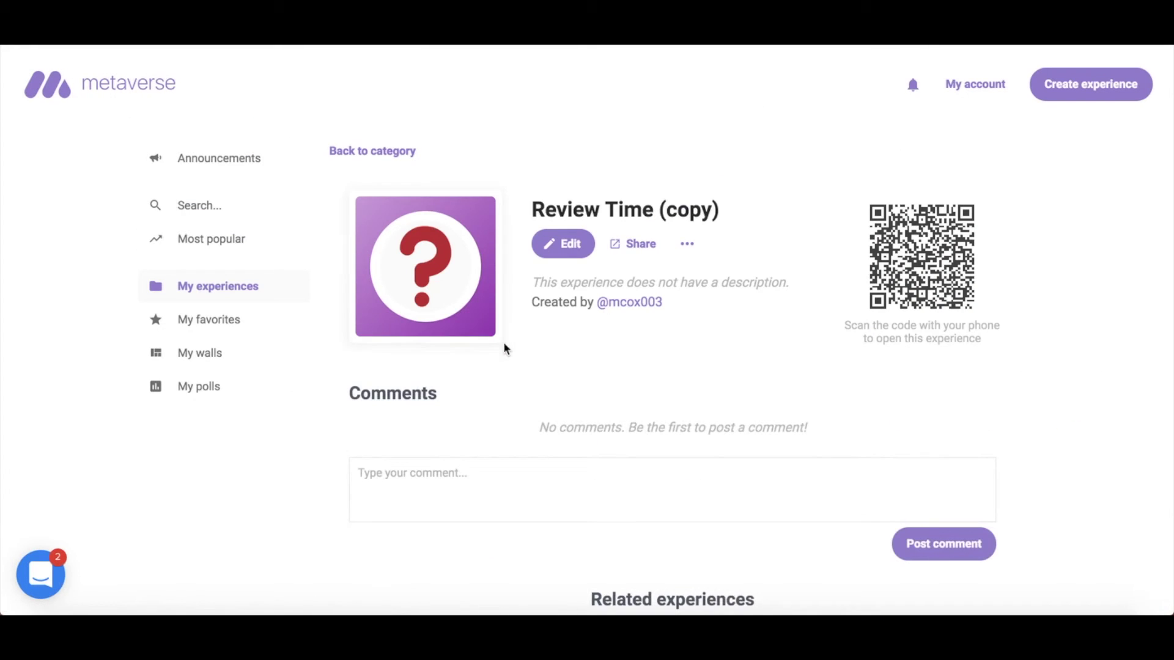
# - Create a new Untitled Experience with a blank Scene 1
pyautogui.click(1104, 91)
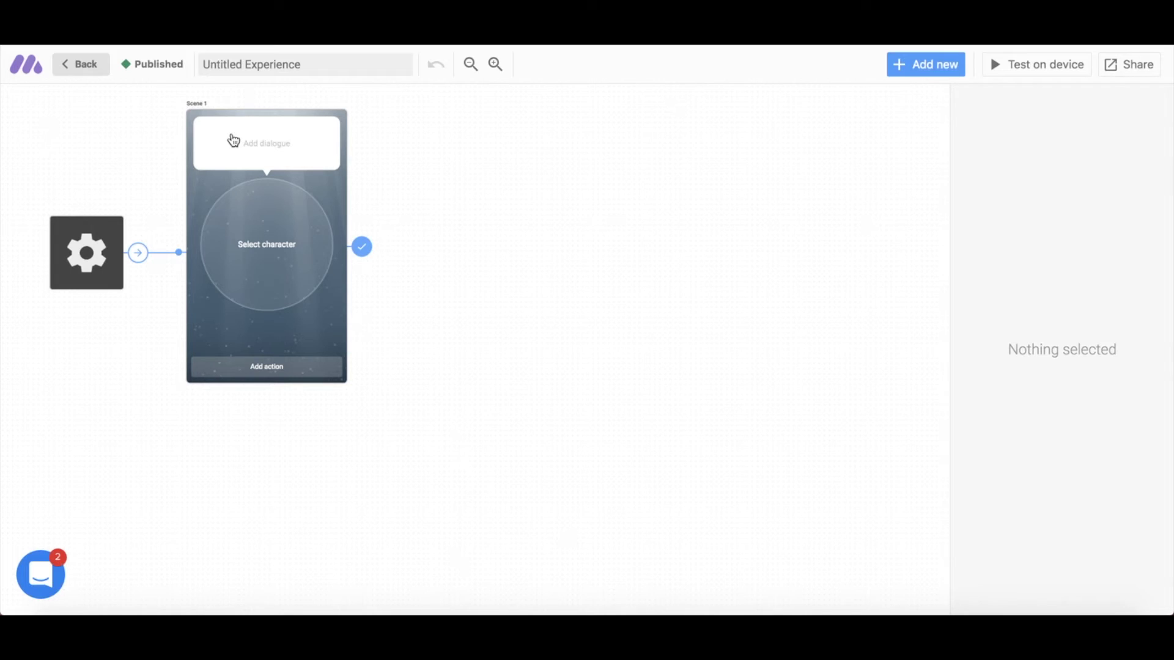
# - Give Scene 1 the dialogue 'Hello!' and the Bugs Bunny Waving Goodbye character
pyautogui.click(233, 140)
pyautogui.write('H')
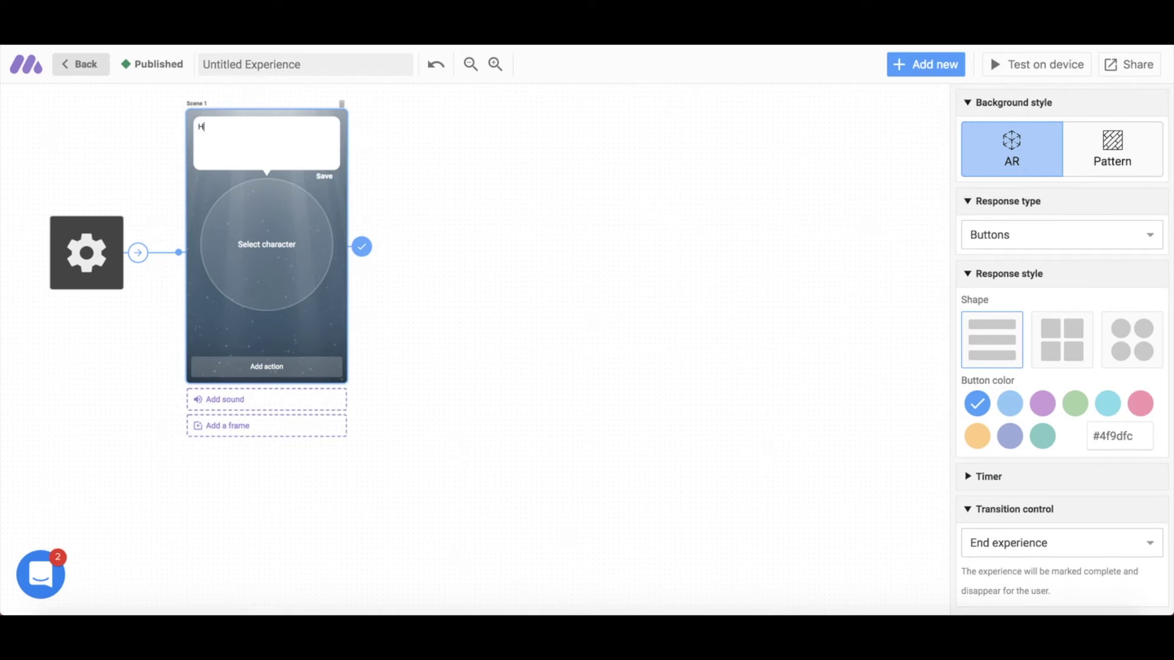
pyautogui.write('ello!')
pyautogui.click(287, 273)
pyautogui.scroll(-8, 253, 345)
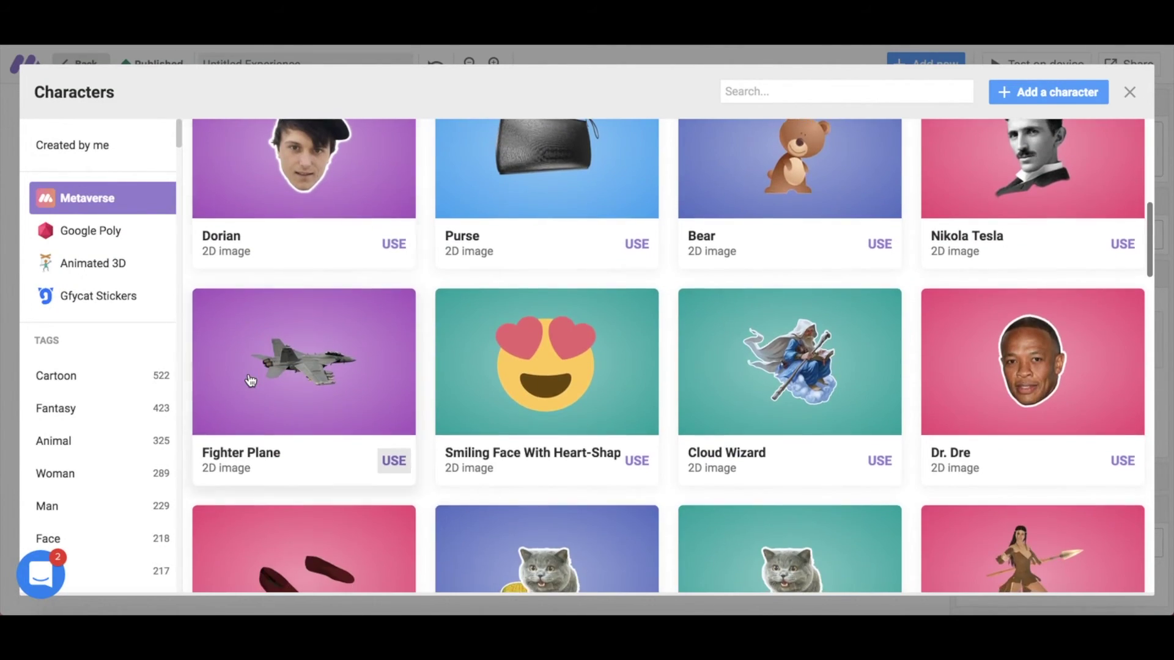
pyautogui.scroll(7, 251, 380)
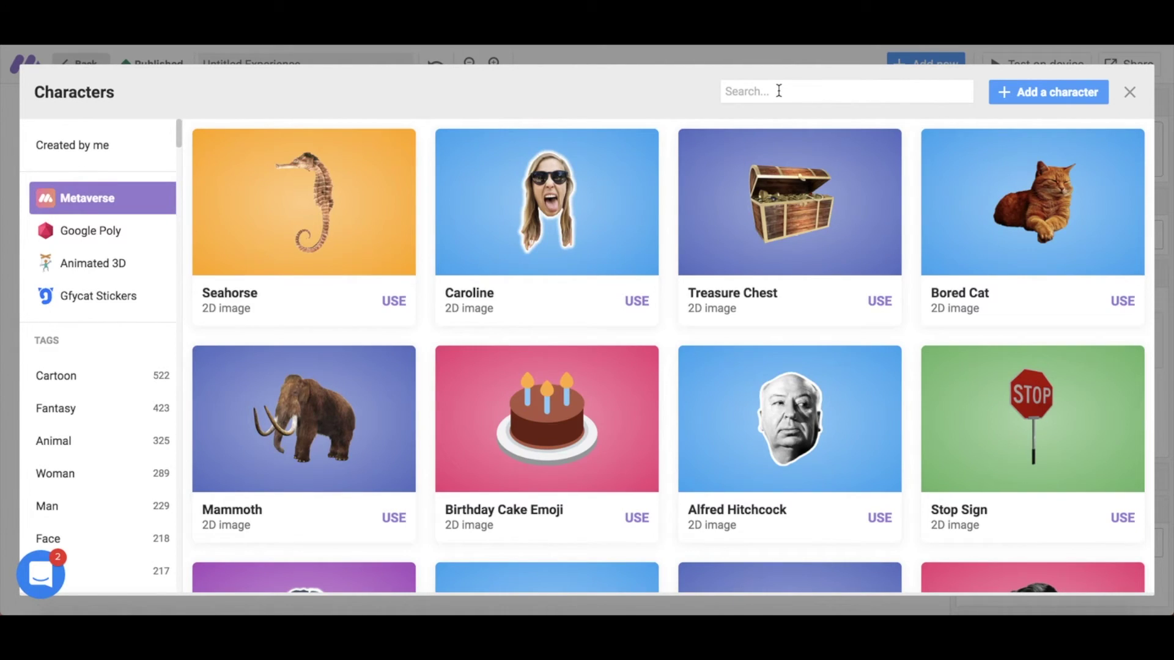
pyautogui.click(1024, 98)
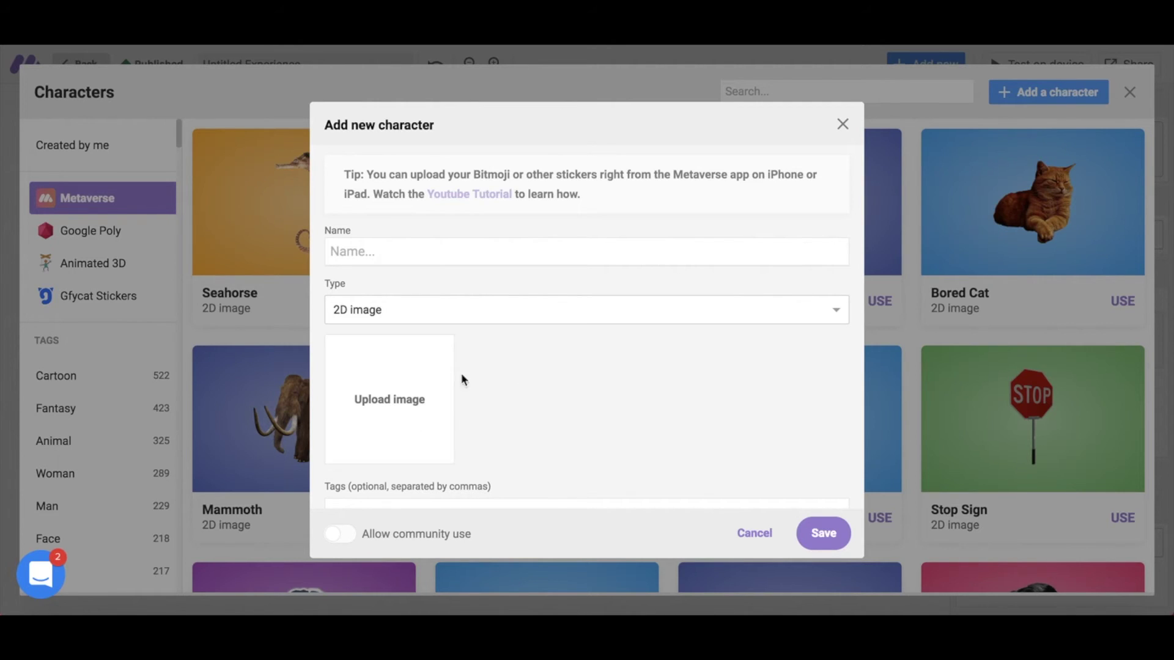
pyautogui.click(755, 533)
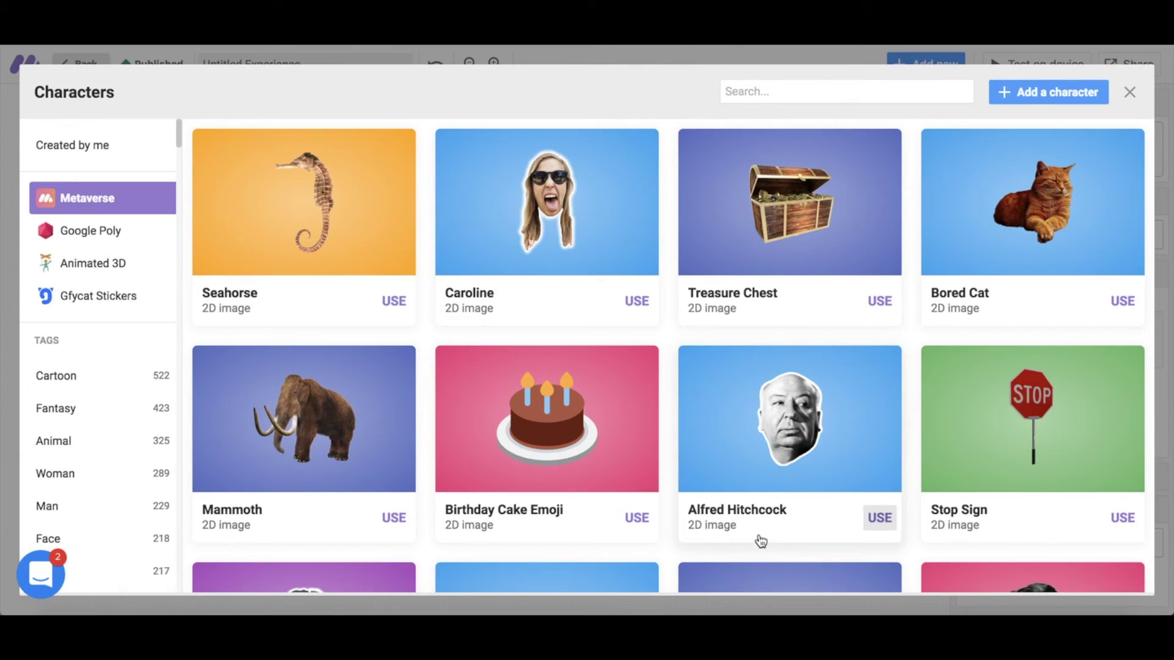
pyautogui.click(790, 92)
pyautogui.write('hello')
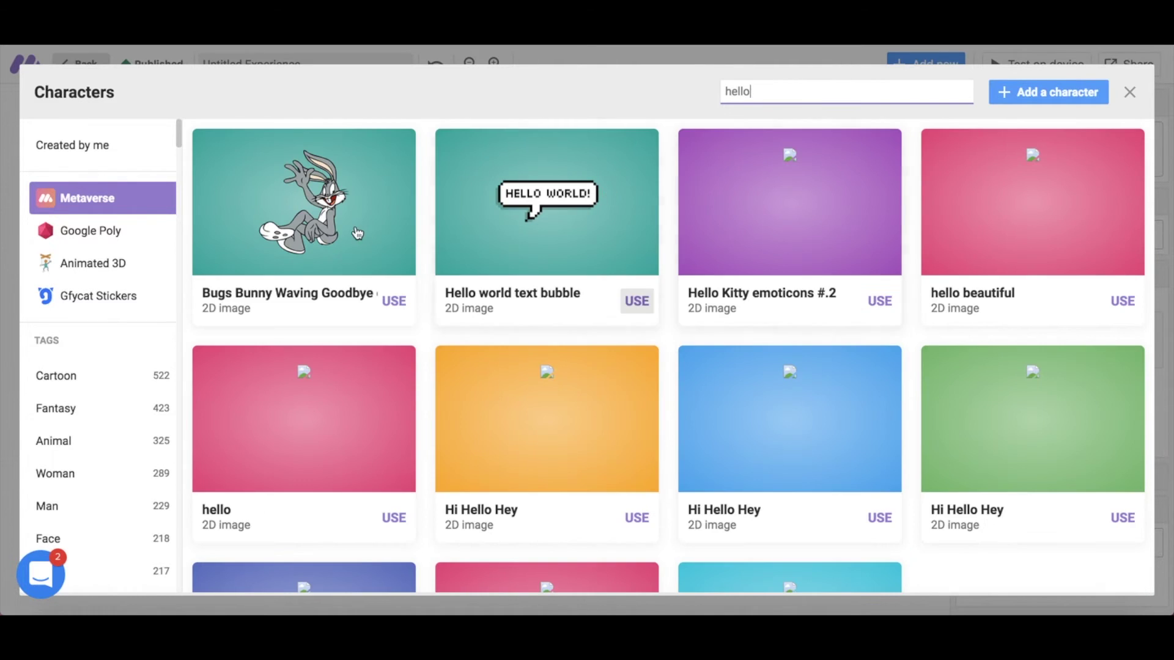
pyautogui.click(393, 300)
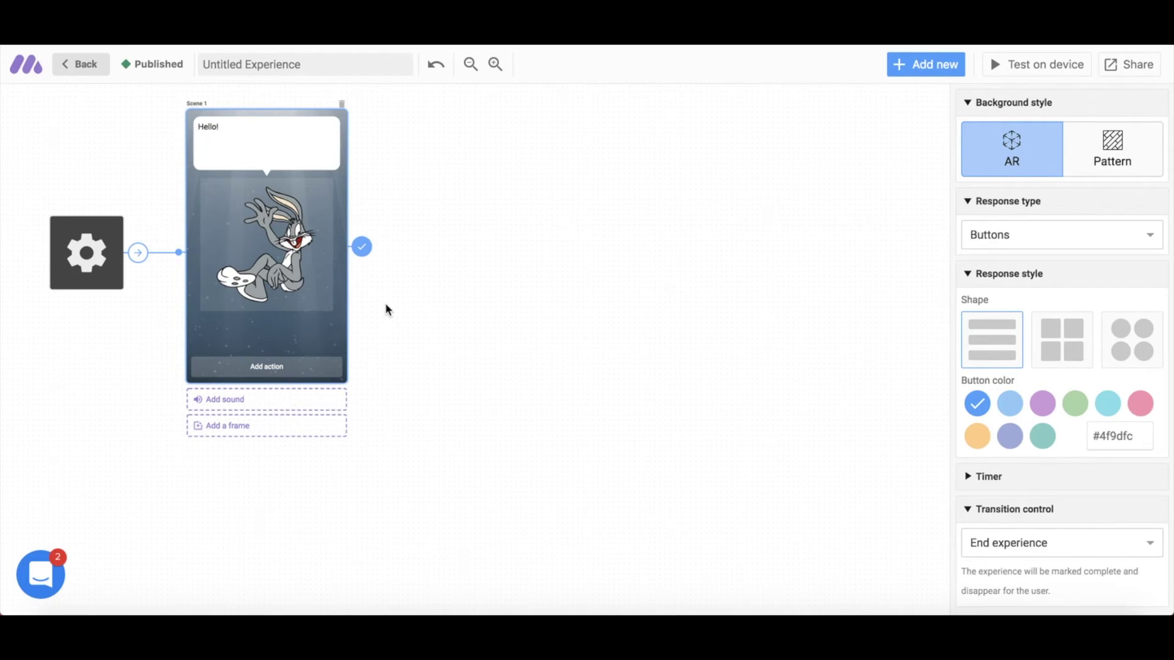
pyautogui.click(243, 409)
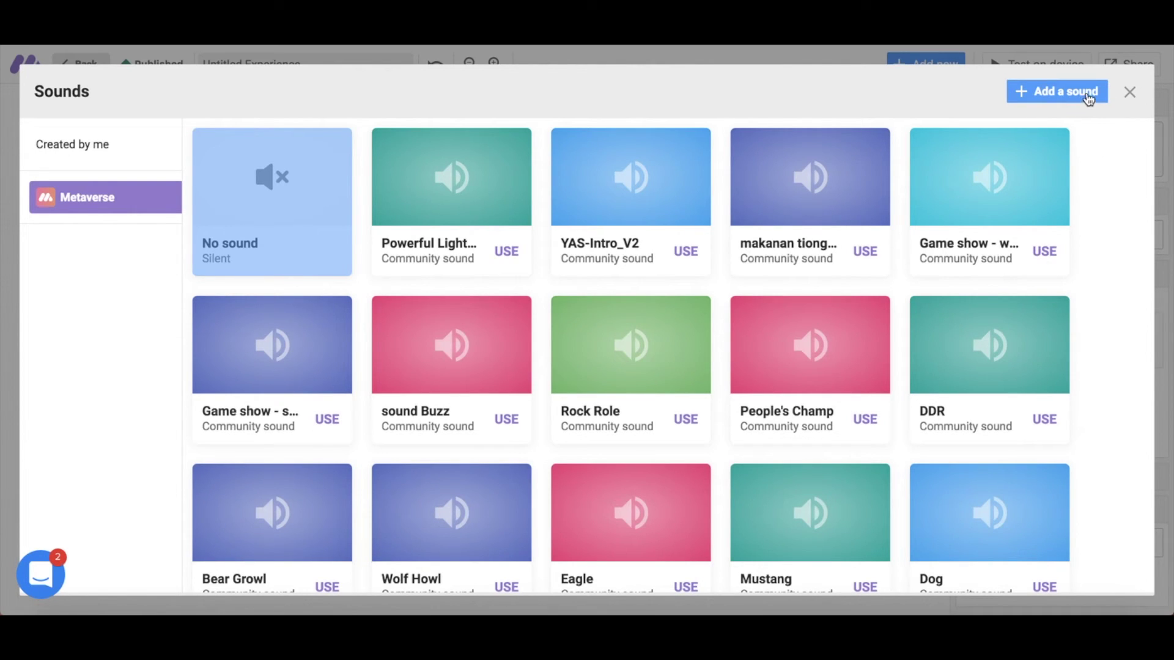
pyautogui.click(1129, 92)
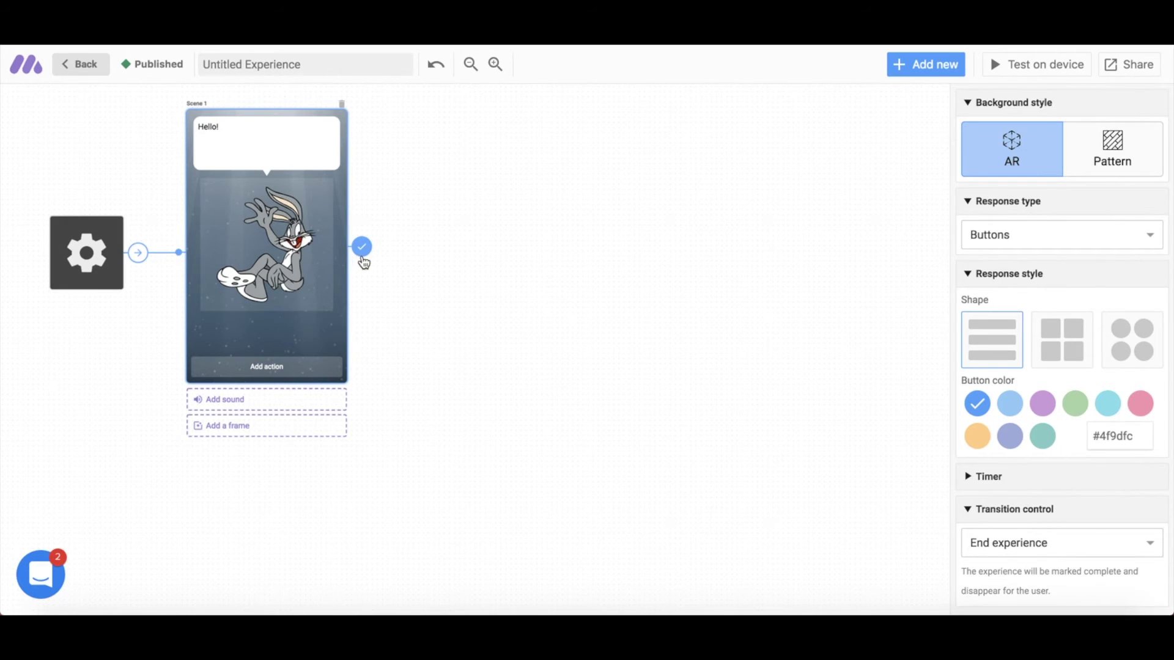
pyautogui.click(1052, 548)
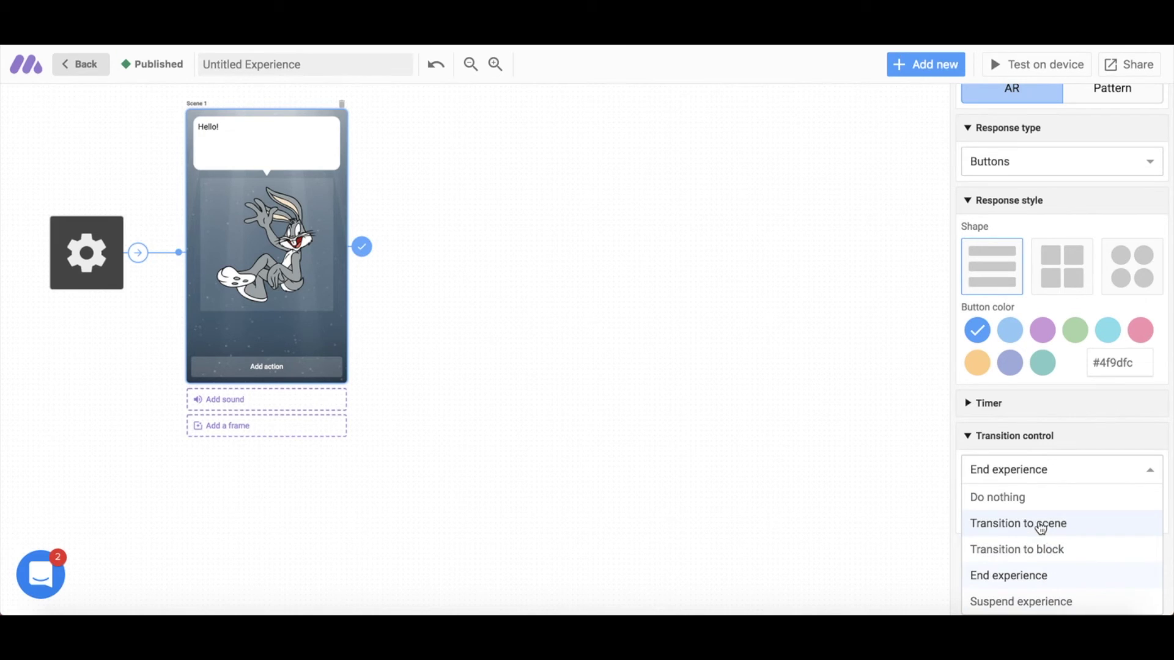
# - Turn on Scene 1's transition and choose a new scene as its target
pyautogui.click(1041, 527)
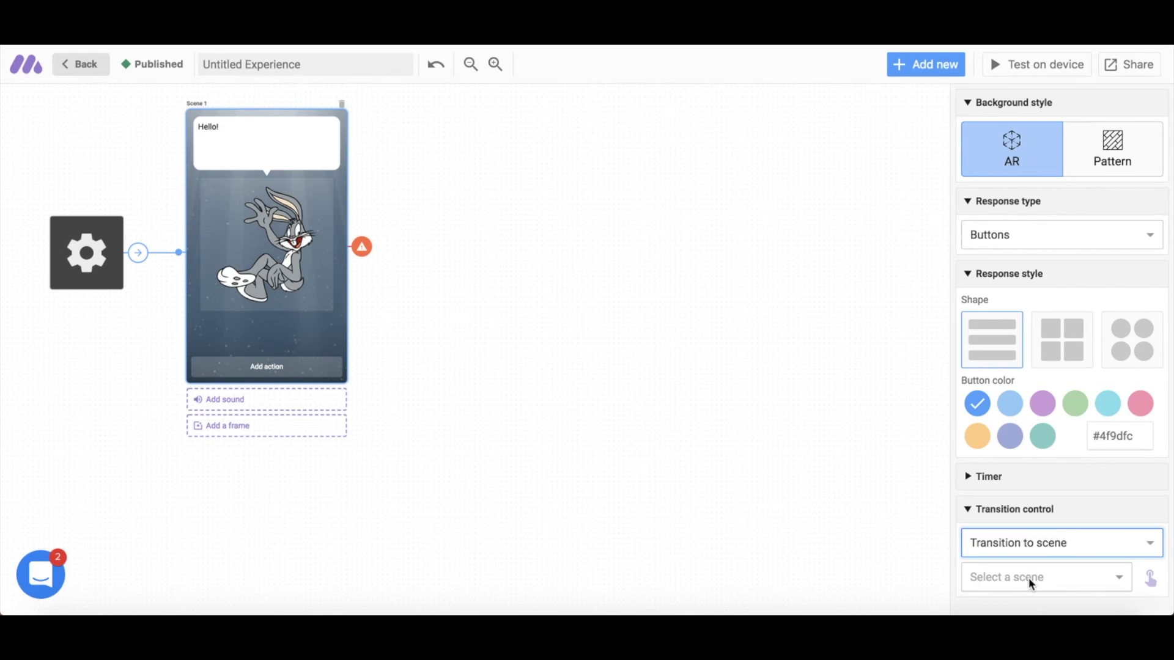
pyautogui.click(1028, 578)
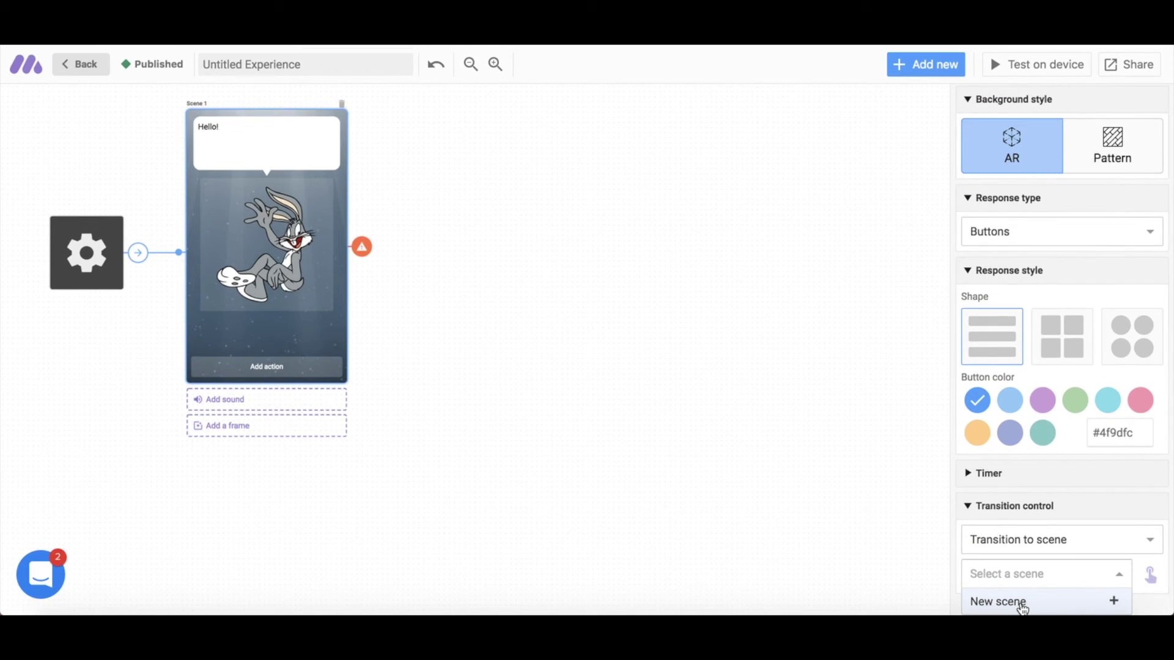
pyautogui.click(1022, 607)
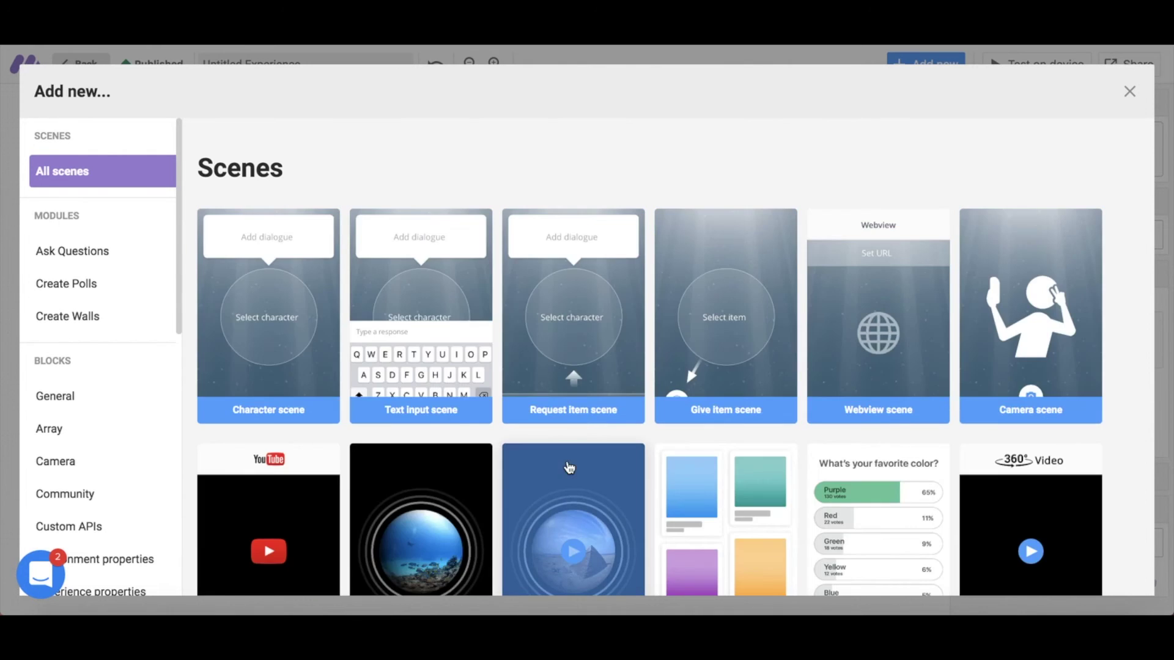
# - Add the 'Ask a multiple choice question' module from the Ask Questions section
pyautogui.scroll(-1, 569, 468)
pyautogui.scroll(1, 569, 467)
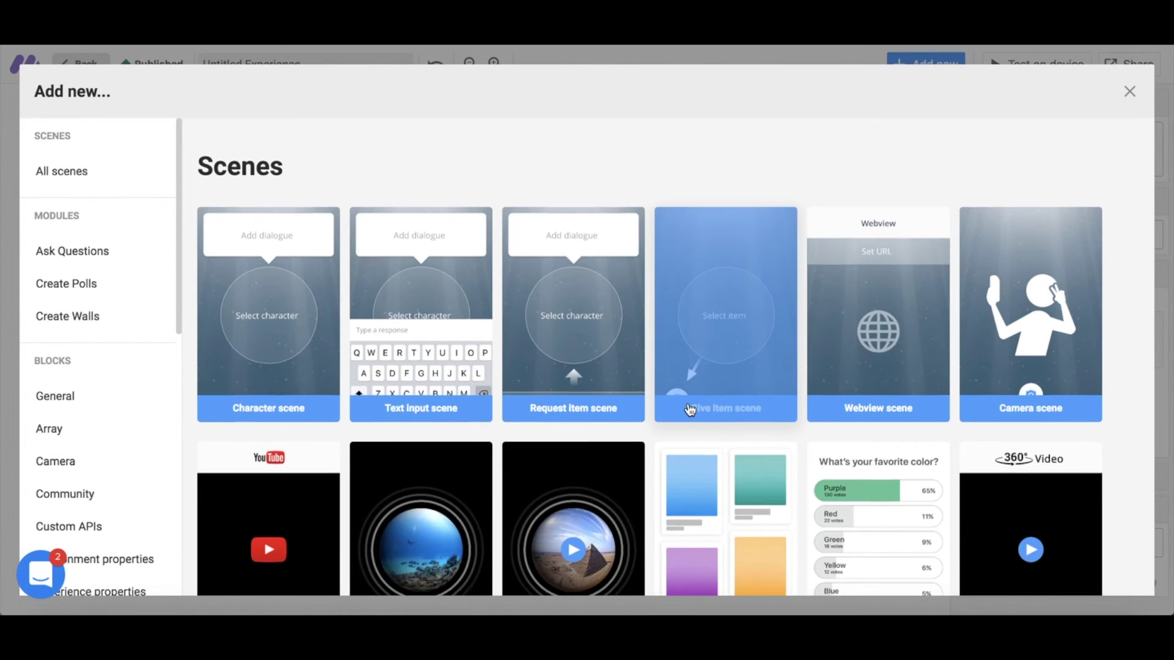
pyautogui.scroll(-2, 690, 409)
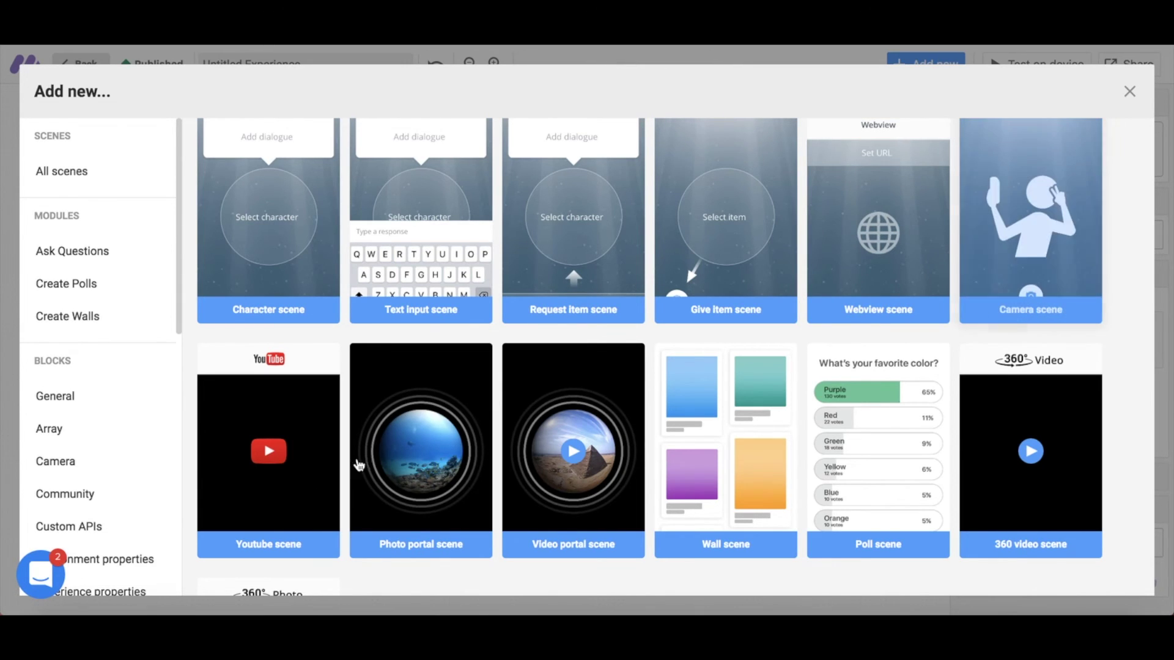
pyautogui.scroll(-3, 295, 499)
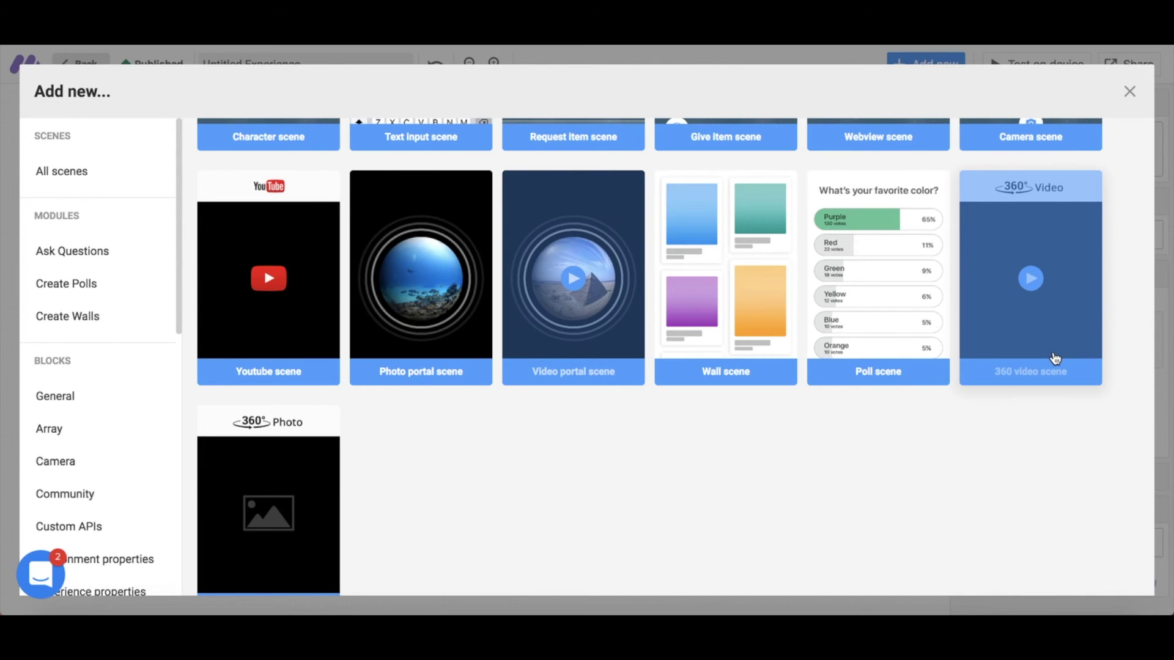
pyautogui.scroll(-3, 743, 462)
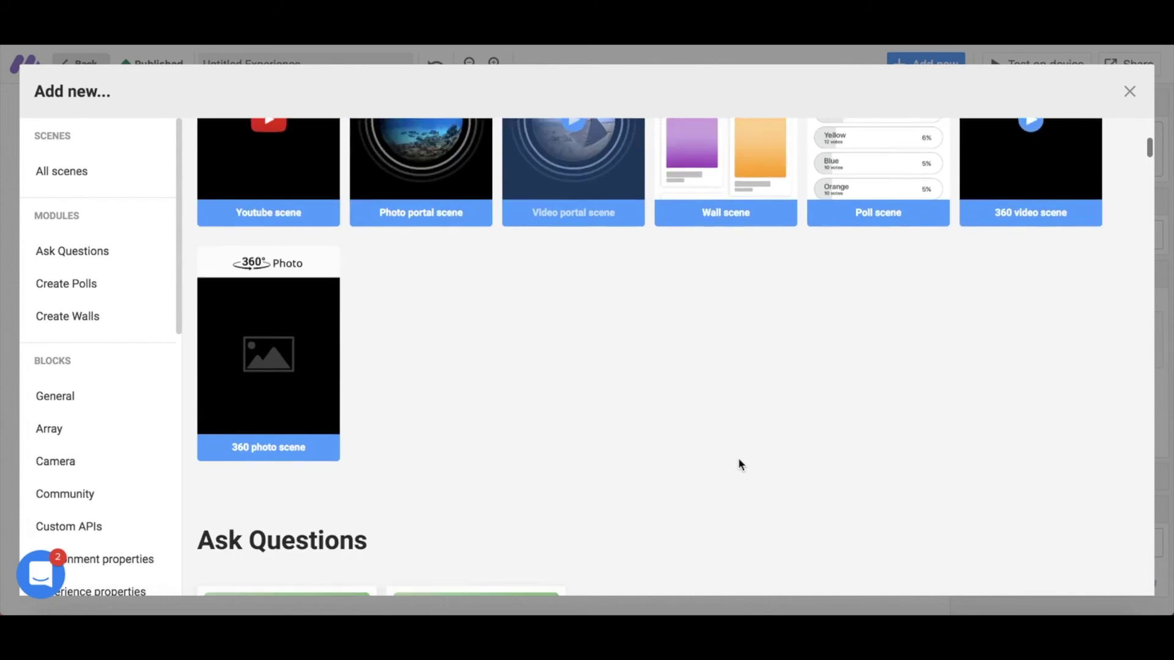
pyautogui.scroll(-5, 738, 460)
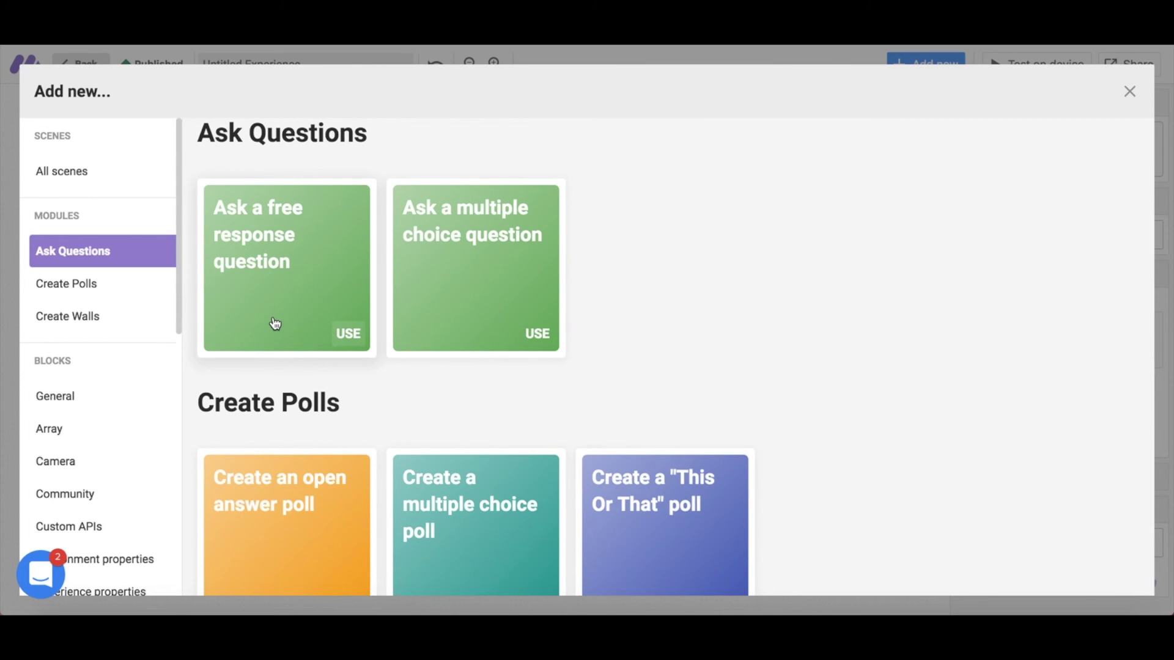
pyautogui.scroll(-1, 275, 323)
pyautogui.scroll(1, 275, 324)
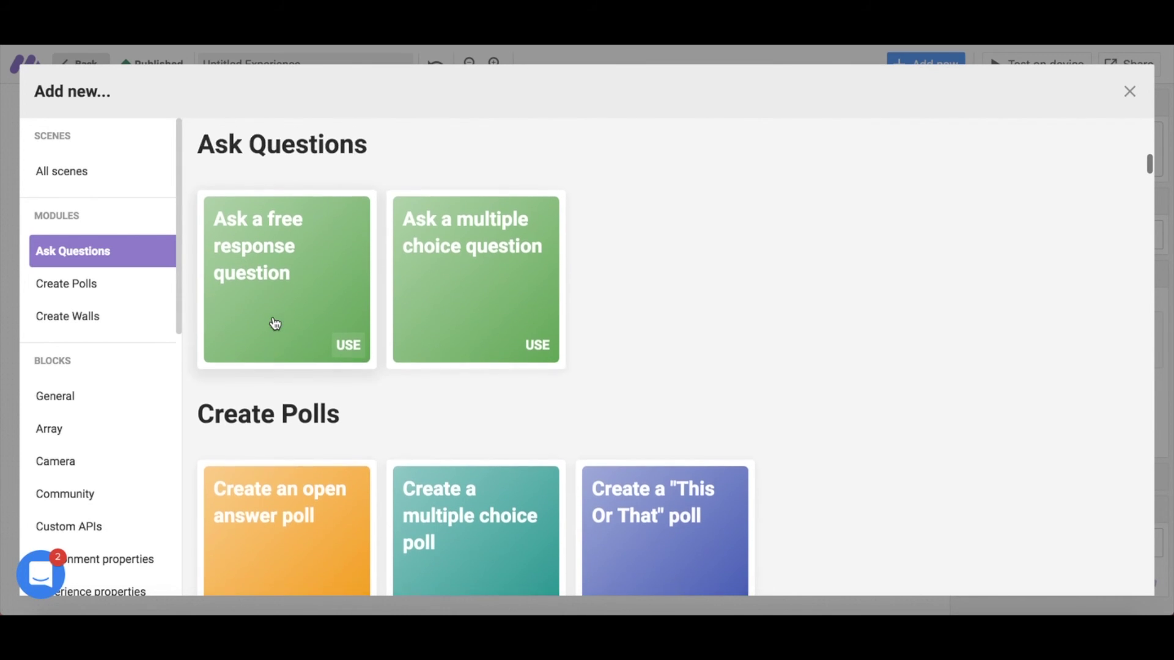
pyautogui.scroll(-5, 275, 324)
pyautogui.scroll(10, 273, 318)
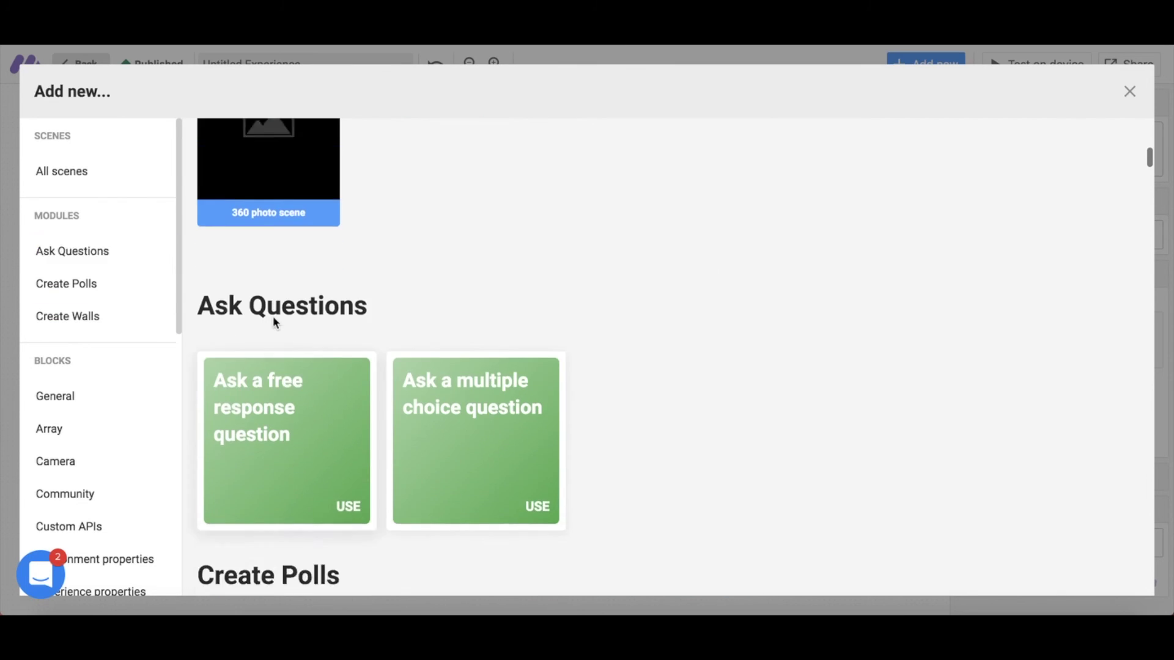
pyautogui.scroll(-1, 273, 318)
pyautogui.click(459, 408)
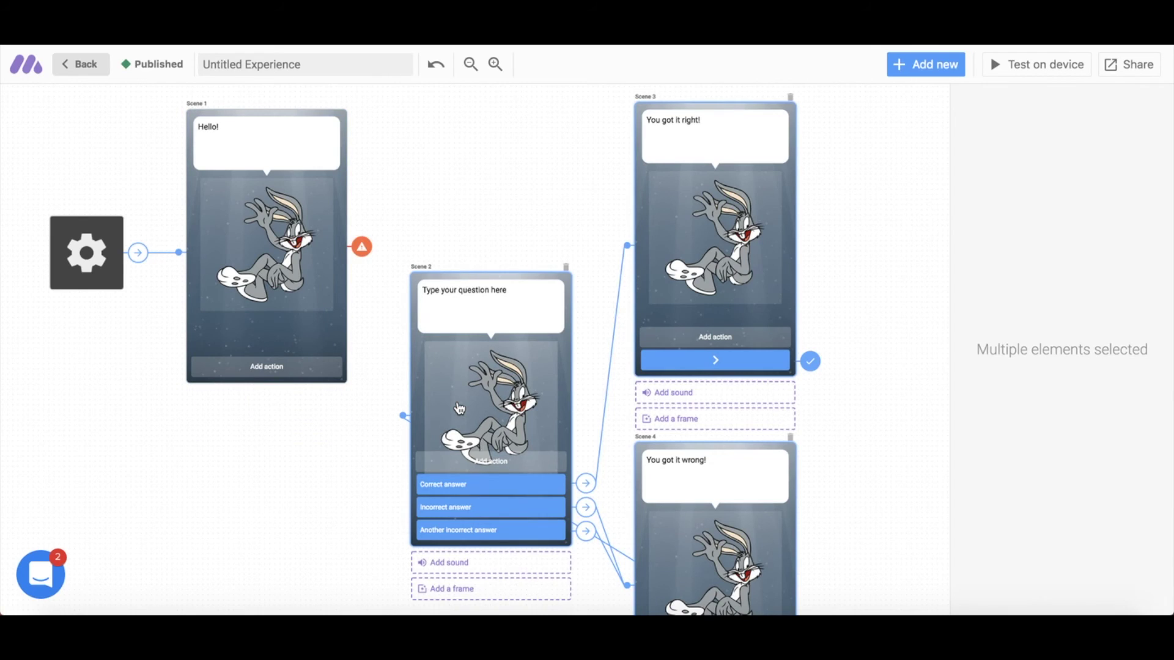
pyautogui.scroll(-2, 460, 409)
pyautogui.scroll(2, 471, 342)
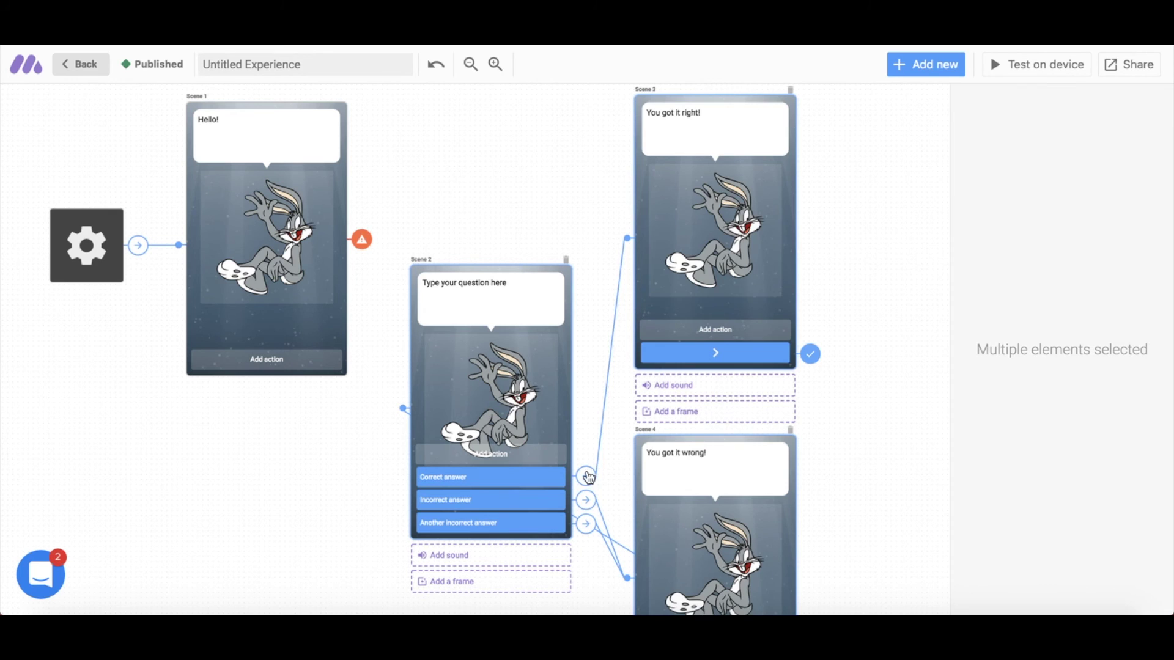
pyautogui.scroll(-3, 588, 477)
pyautogui.scroll(2, 677, 554)
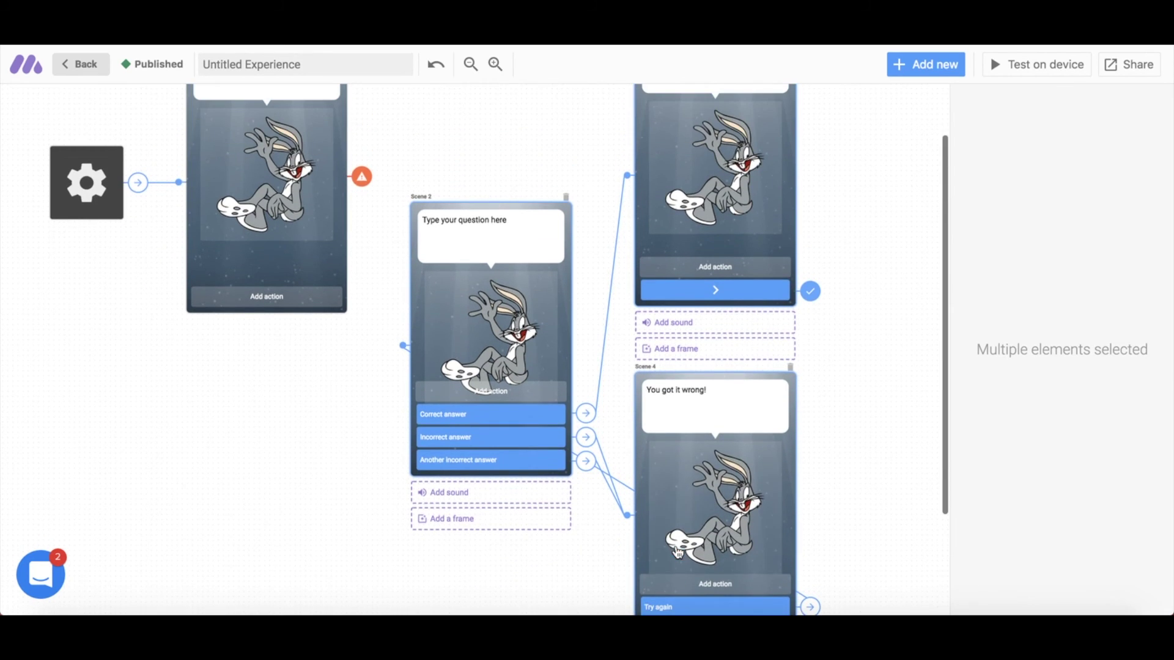
pyautogui.click(363, 179)
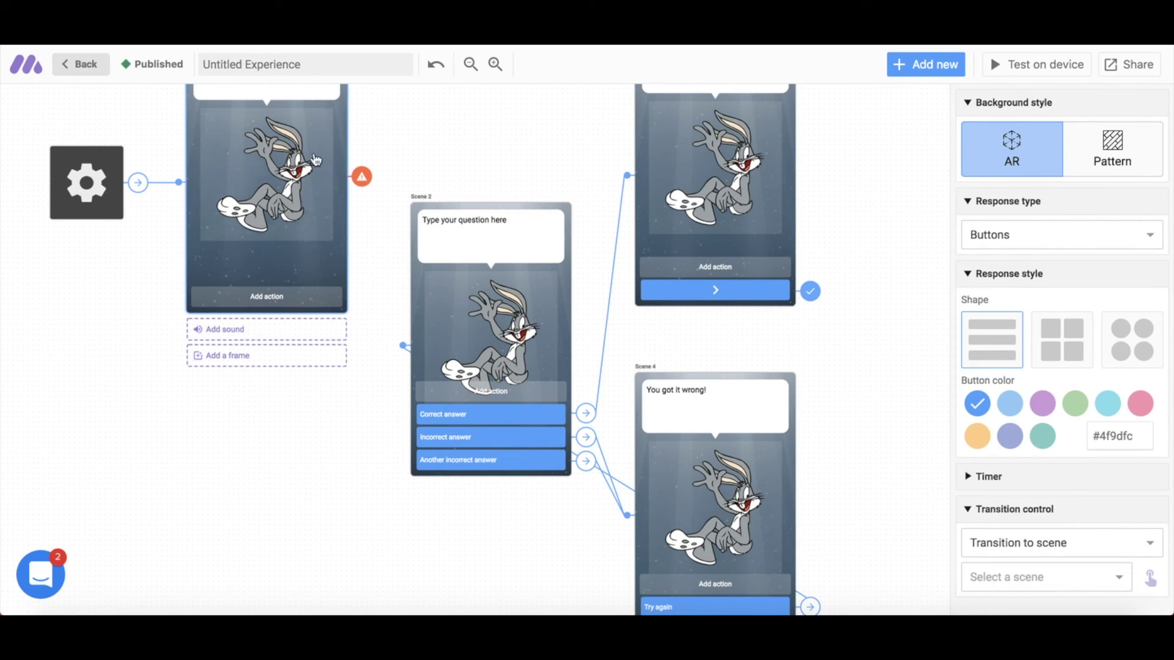
# - Set Scene 2 as the Hello! scene's transition target
pyautogui.click(1022, 575)
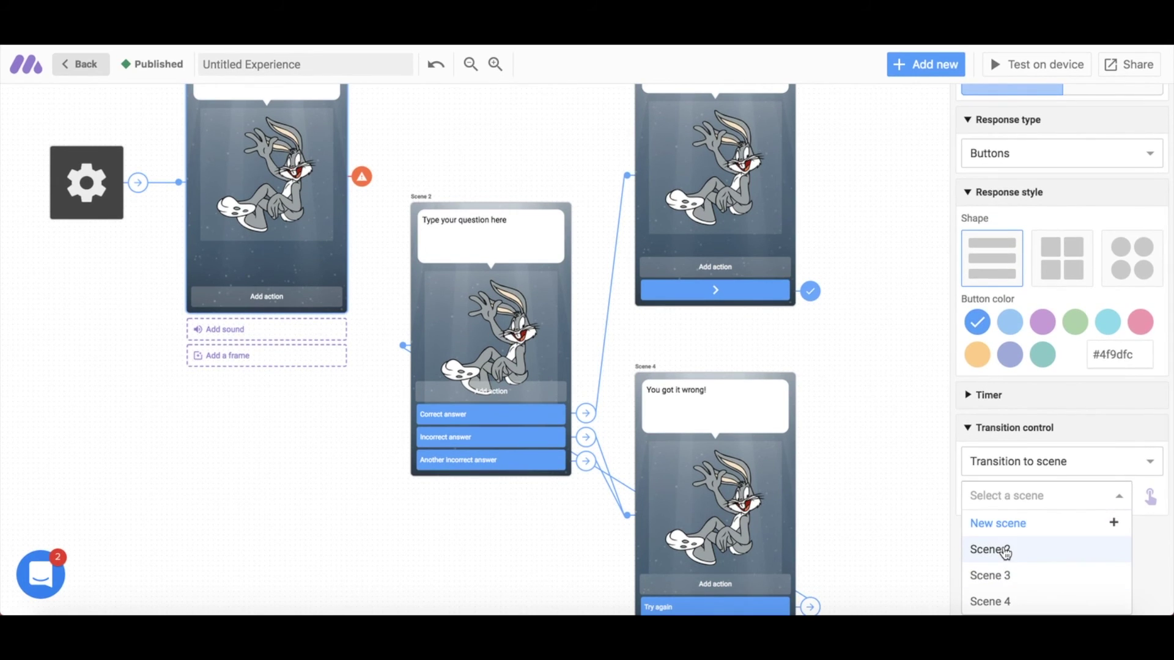
pyautogui.click(1005, 550)
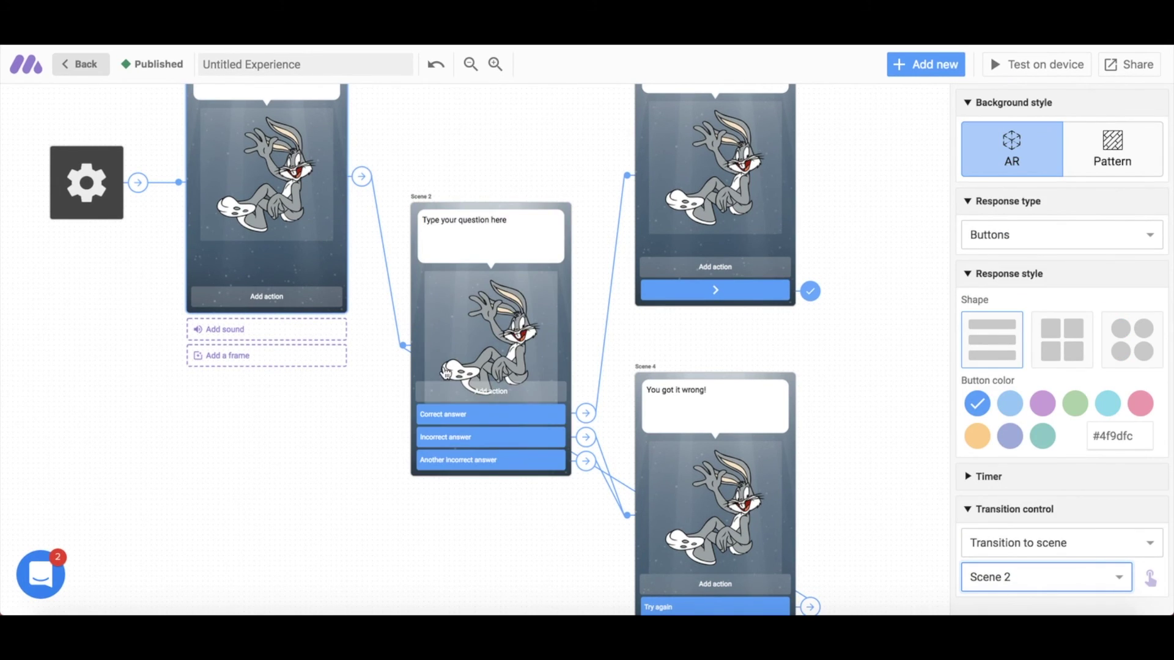
pyautogui.click(510, 225)
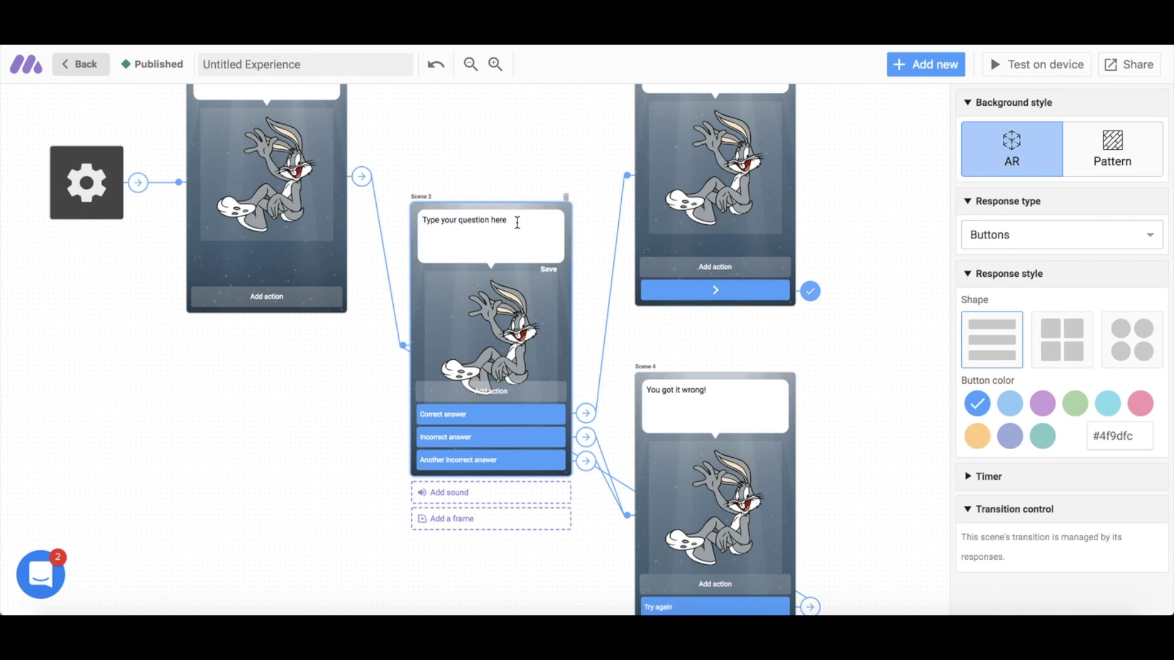
# - Clear Scene 2's placeholder question text and inspect the Correct answer response's settings
pyautogui.moveTo(516, 224)
pyautogui.mouseDown()
pyautogui.moveTo(459, 222)
pyautogui.moveTo(497, 217)
pyautogui.mouseUp()
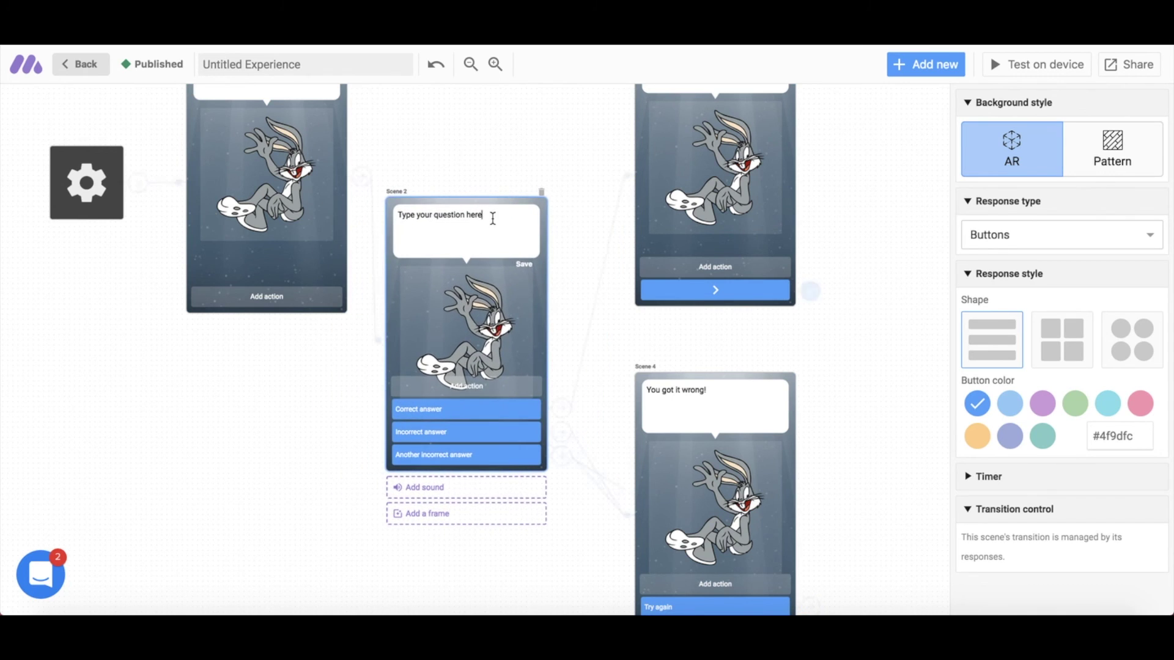
pyautogui.press('BackSpace')
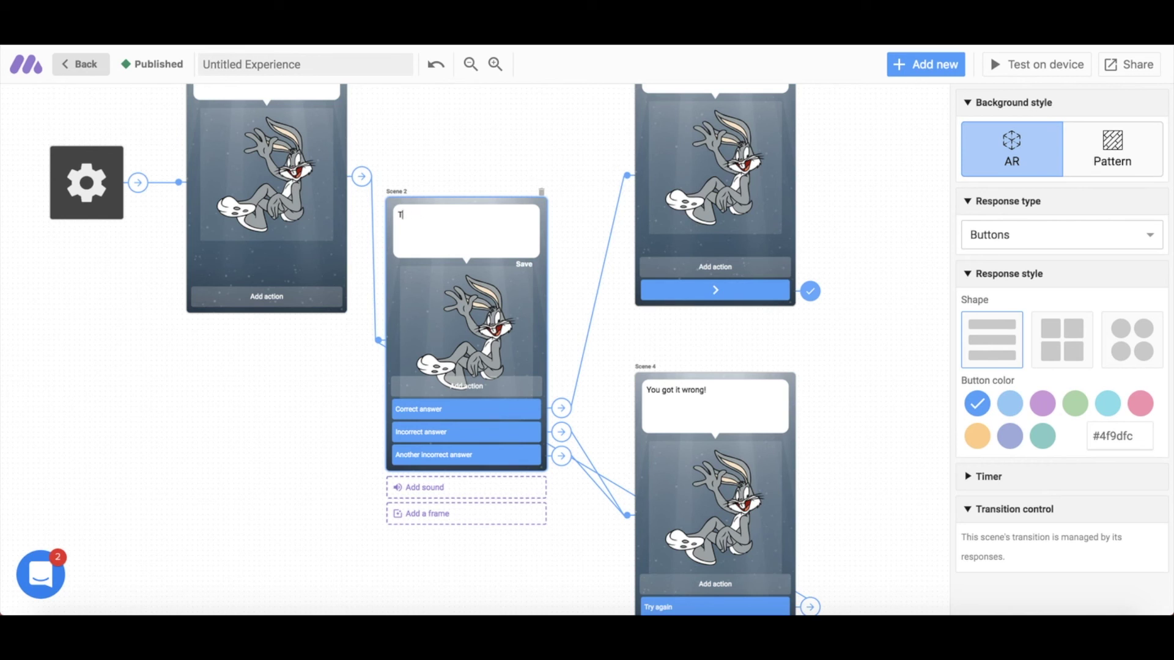
pyautogui.click(438, 413)
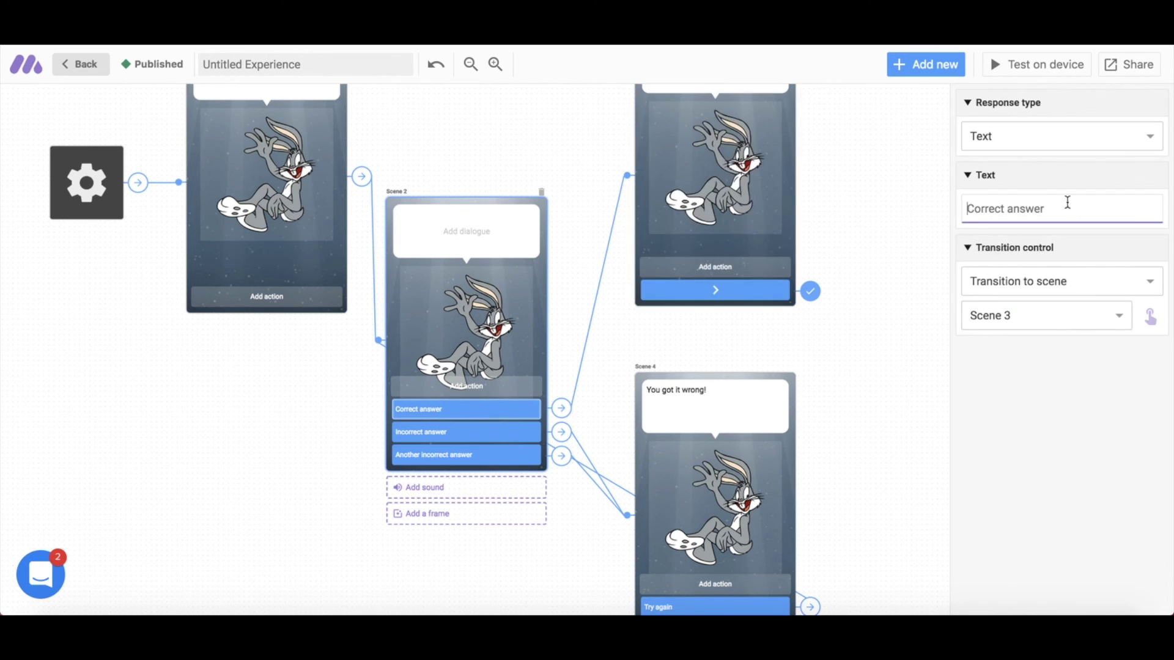
pyautogui.moveTo(1060, 210); pyautogui.dragTo(955, 214)
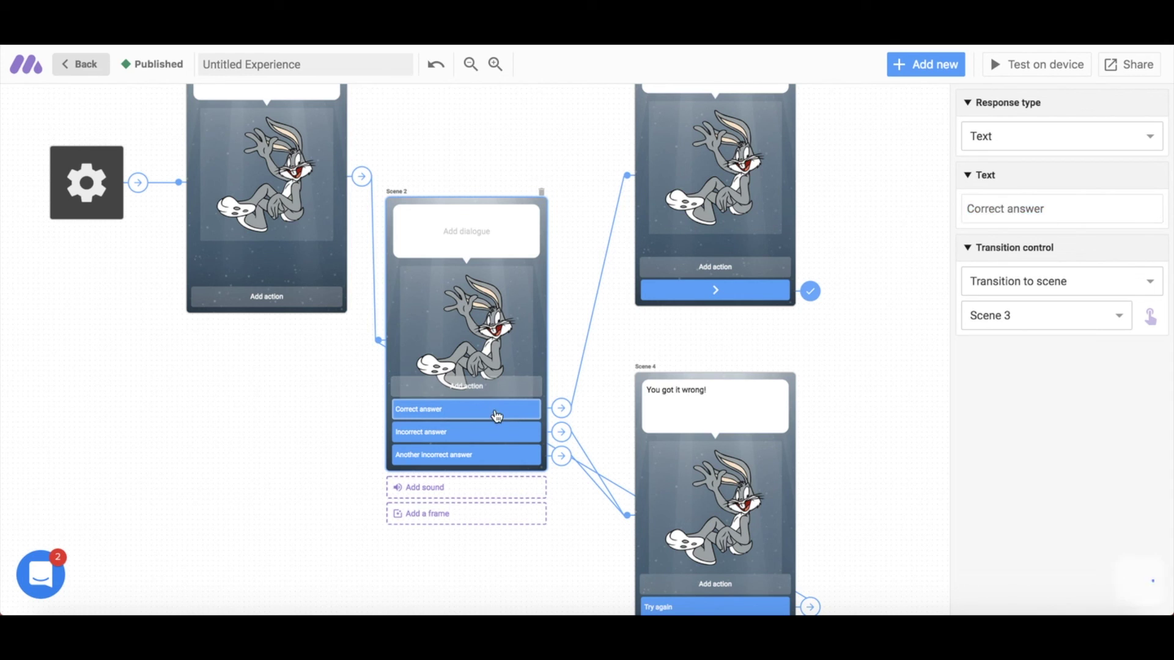
pyautogui.moveTo(500, 417); pyautogui.dragTo(498, 427)
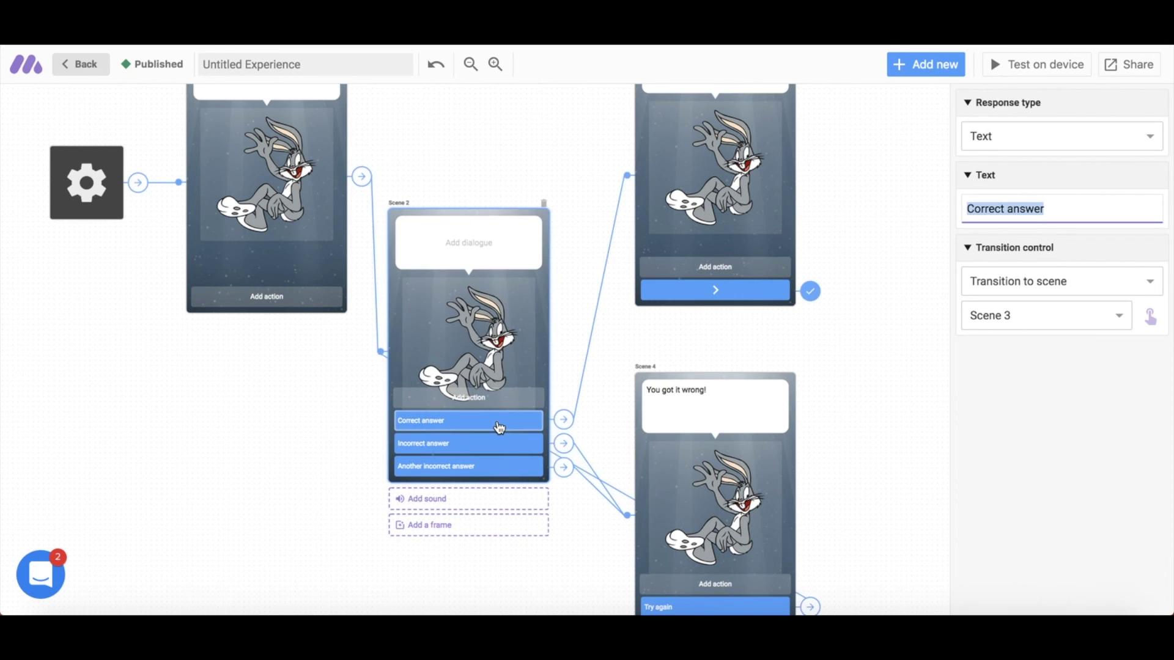
pyautogui.rightClick(498, 427)
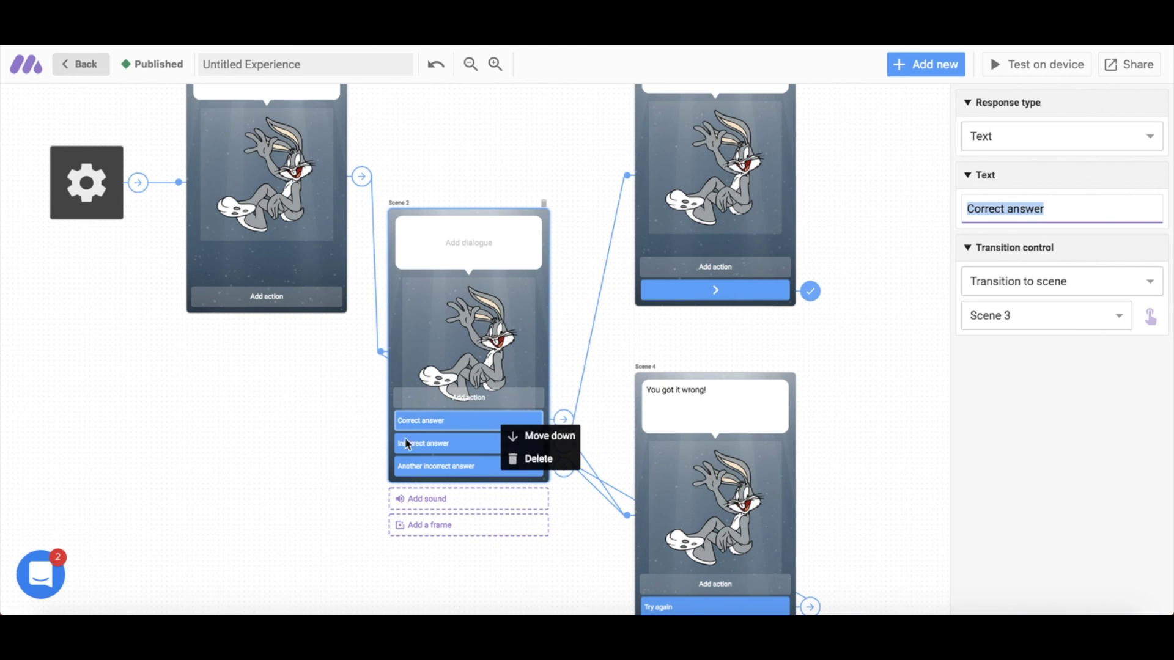
pyautogui.click(301, 460)
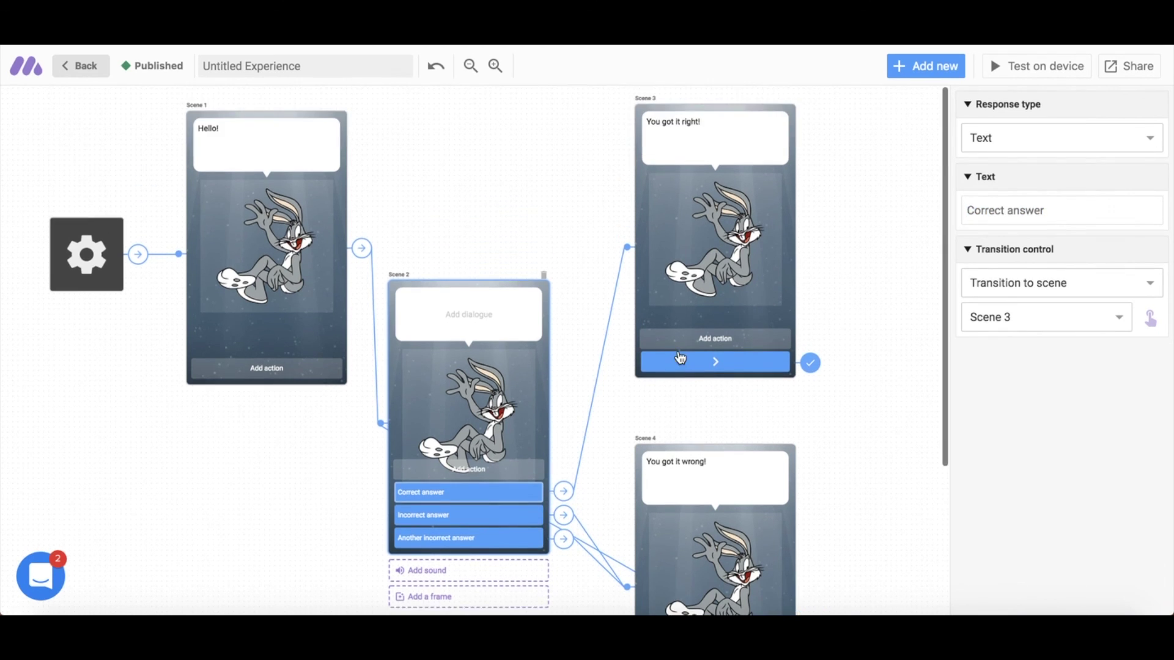
# - Check that Scene 4's Give up response ends the experience, then exit the editor
pyautogui.click(516, 352)
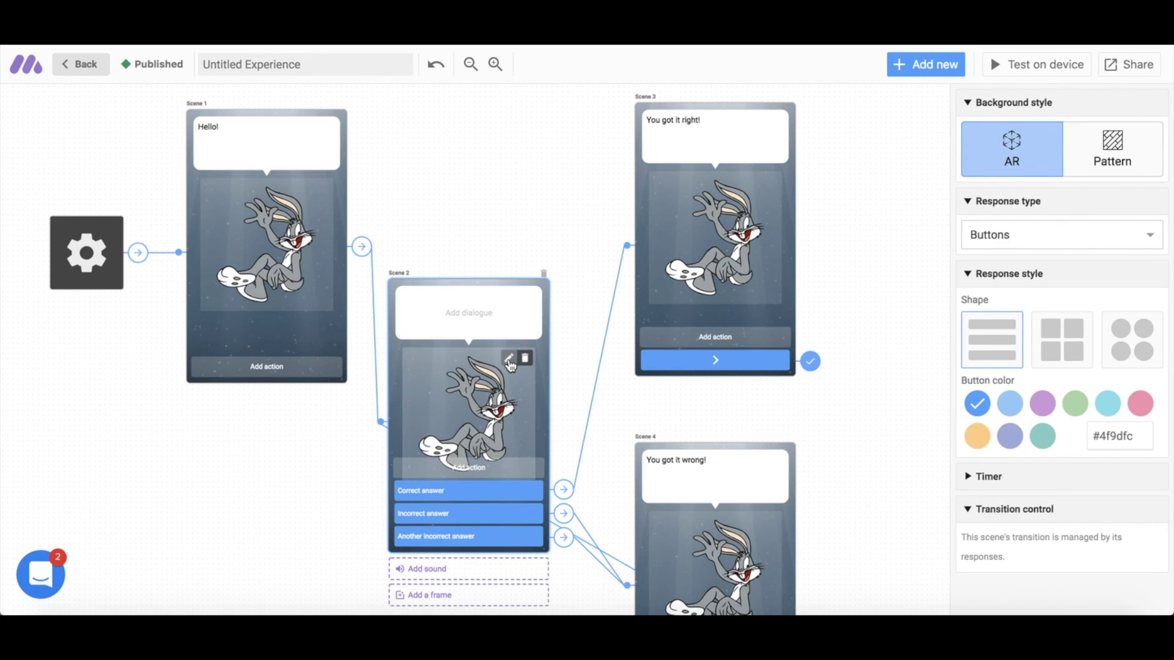
pyautogui.click(764, 192)
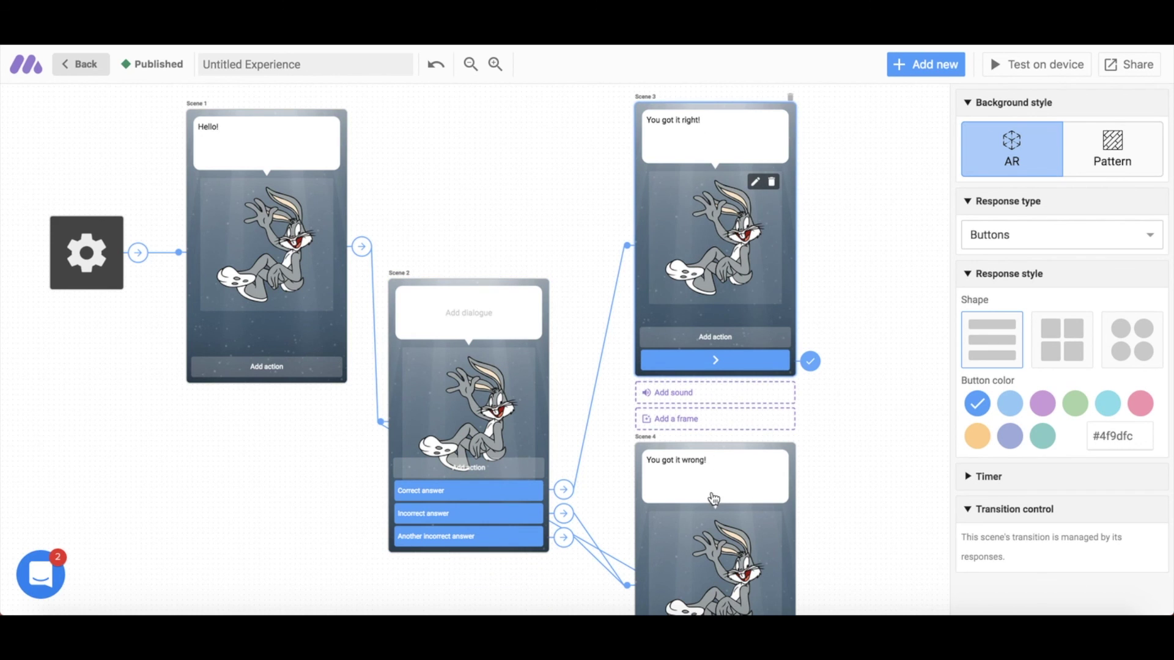
pyautogui.scroll(-4, 713, 500)
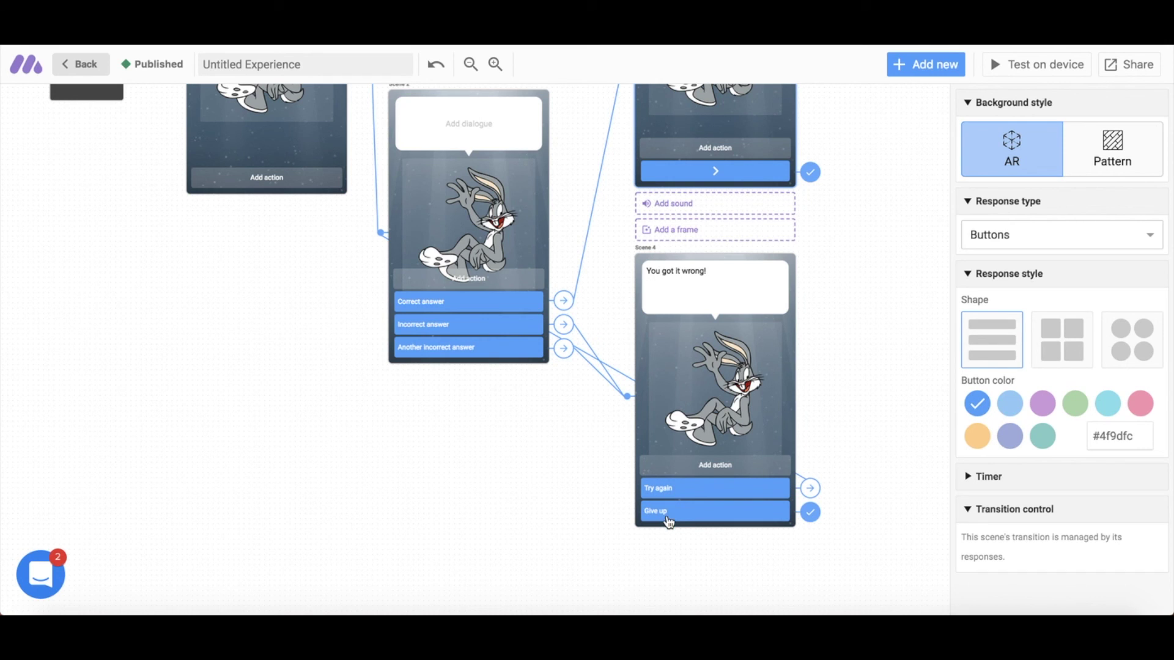
pyautogui.click(669, 522)
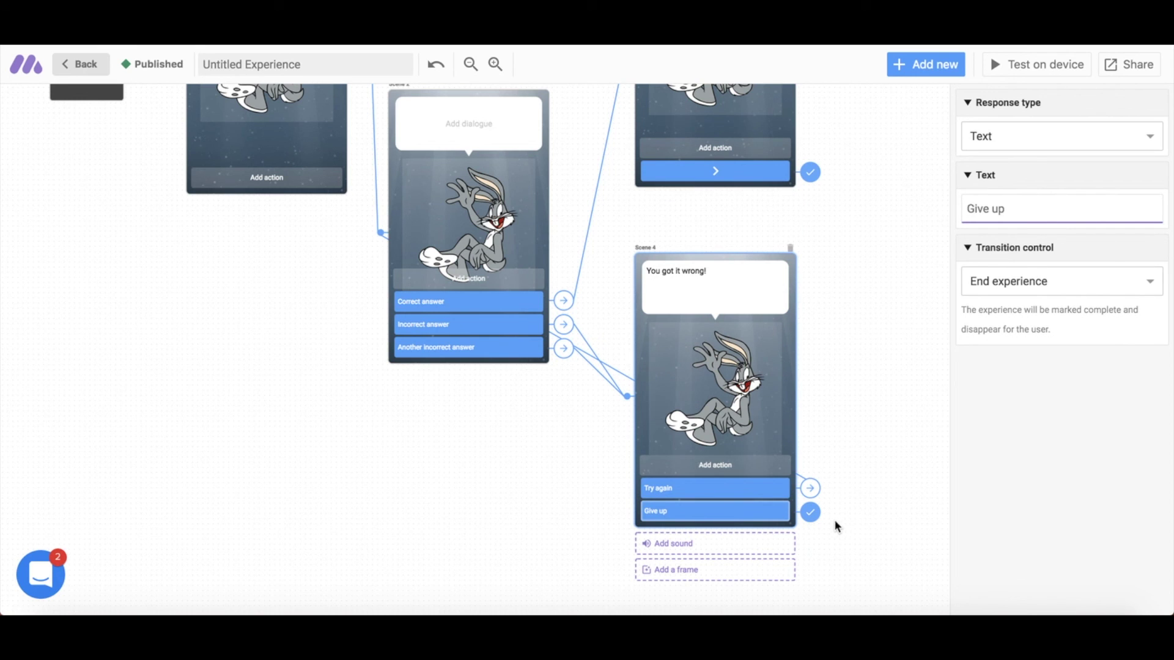
pyautogui.scroll(3, 735, 351)
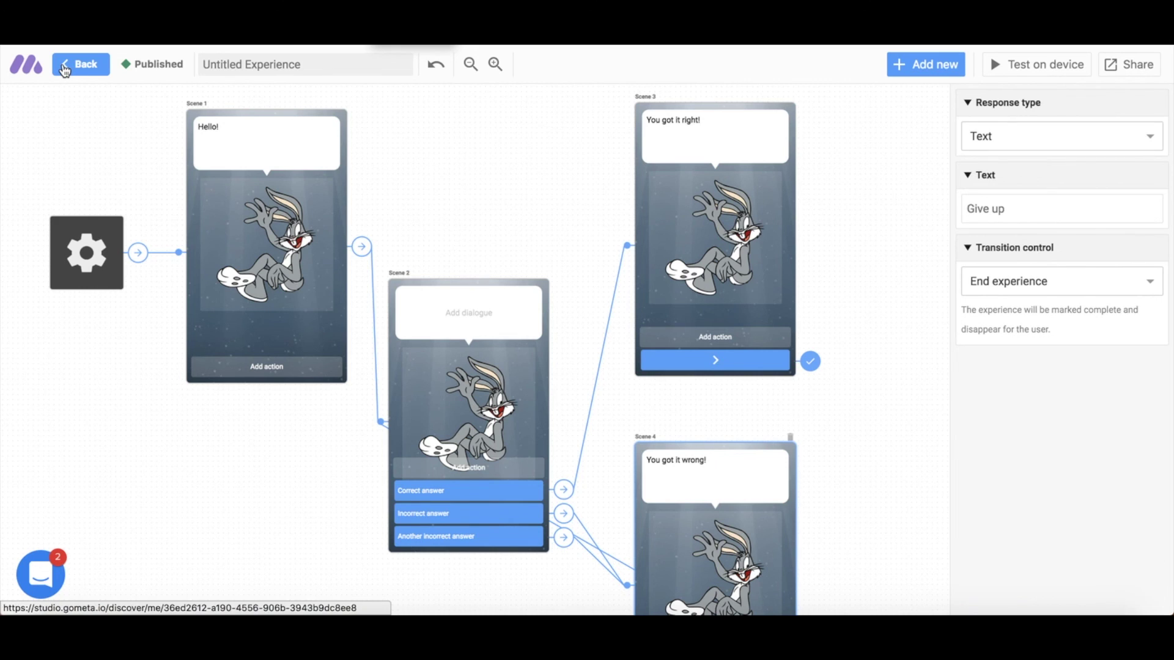
pyautogui.click(64, 69)
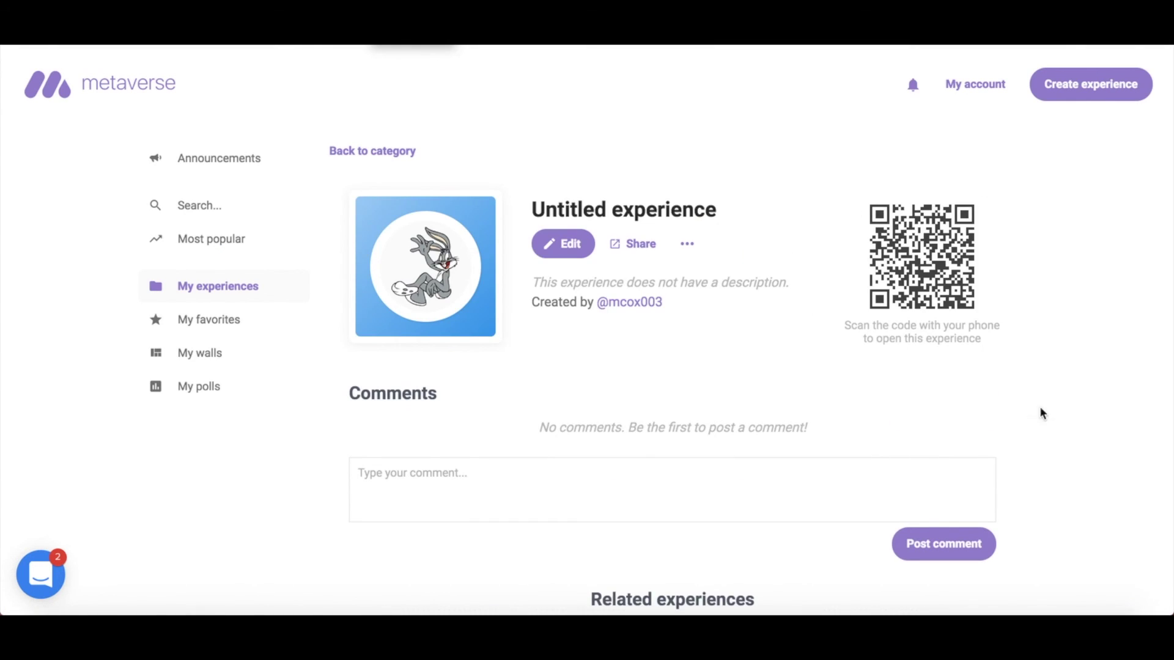